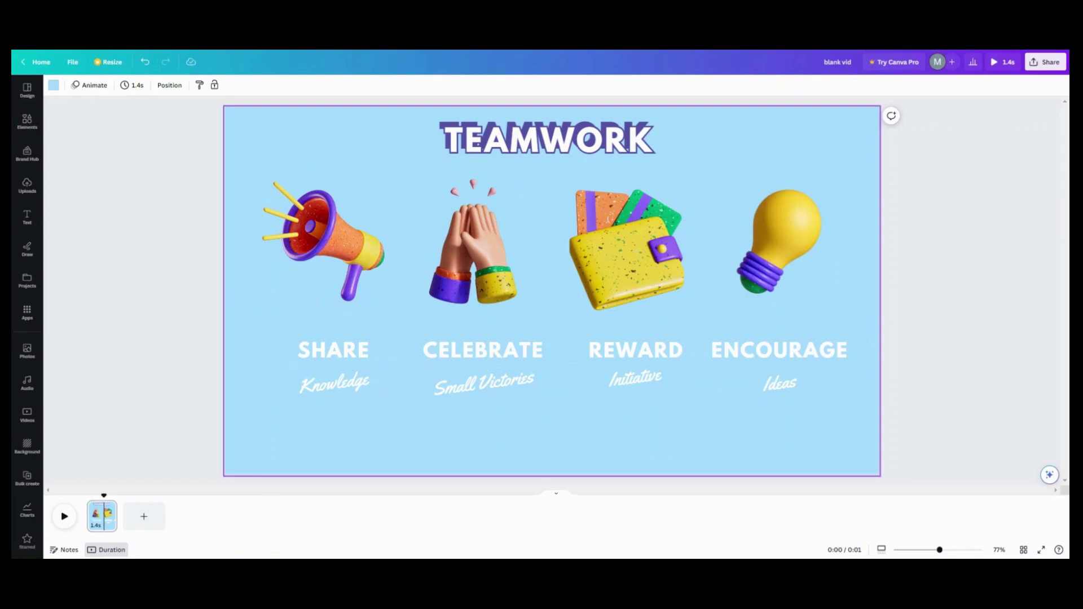
Group the megaphone with SHARE/Knowledge and the clapping hands with CELEBRATE/Small Victories.
left_click_drag(254, 166, 347, 401)
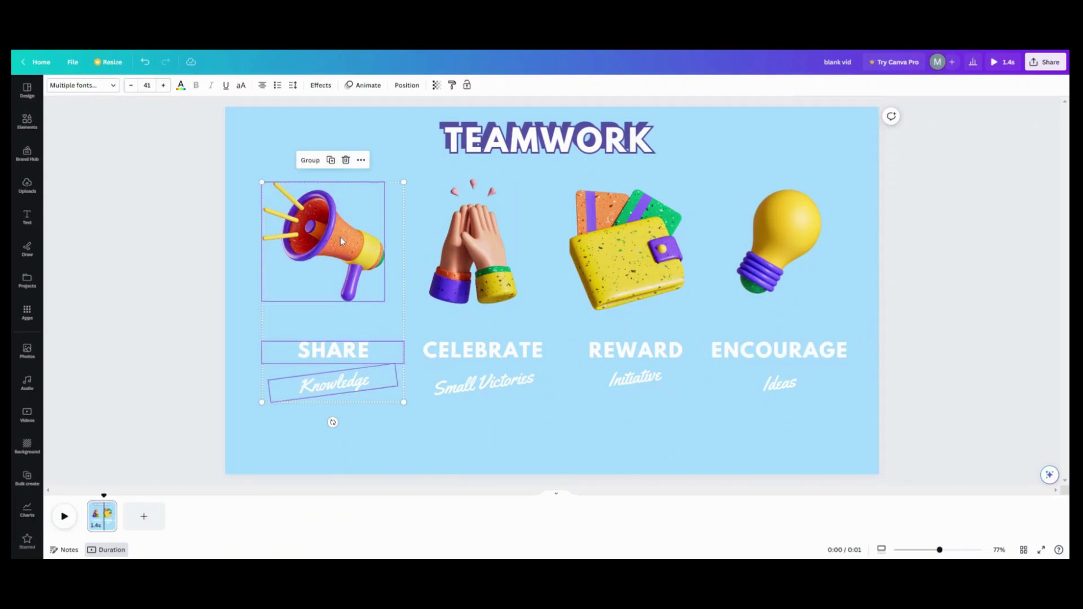
left_click(310, 160)
left_click_drag(426, 173, 518, 430)
left_click(458, 160)
Group the wallet with REWARD/Initiative and the bulb with ENCOURAGE/Ideas.
left_click_drag(566, 176, 651, 386)
left_click(611, 168)
left_click_drag(736, 189, 839, 409)
left_click(753, 169)
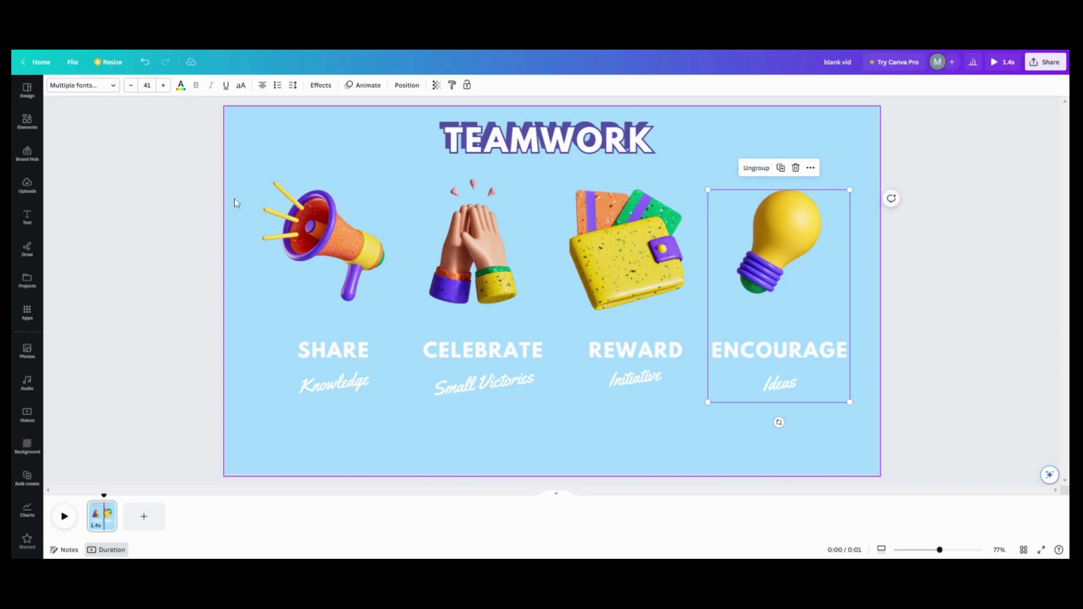
Set the SHARE and CELEBRATE column groups to transparency 25 via the Layers list.
left_click(404, 85)
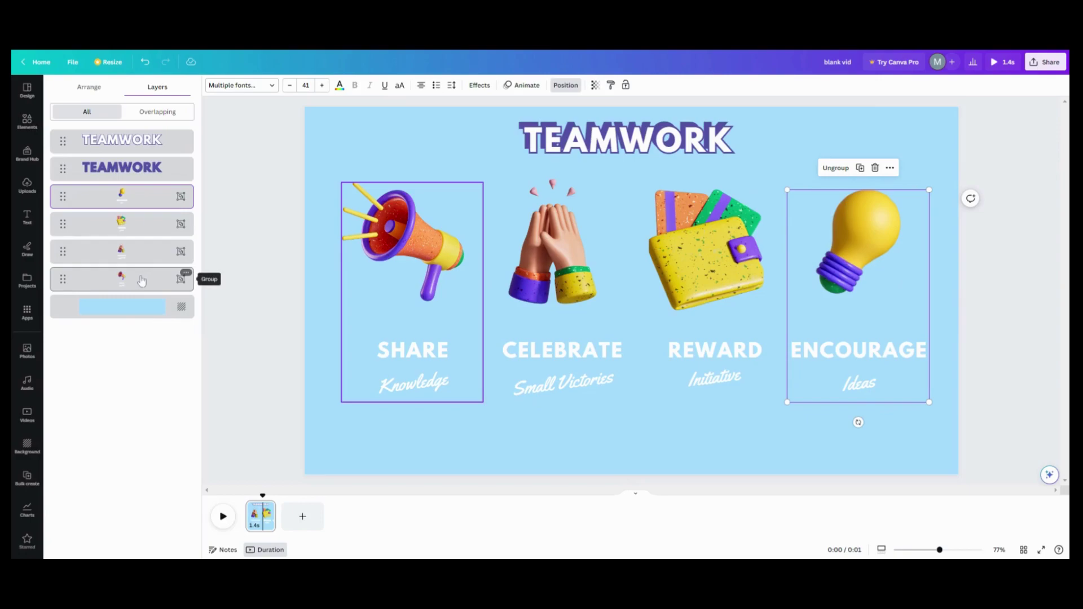
left_click(142, 280)
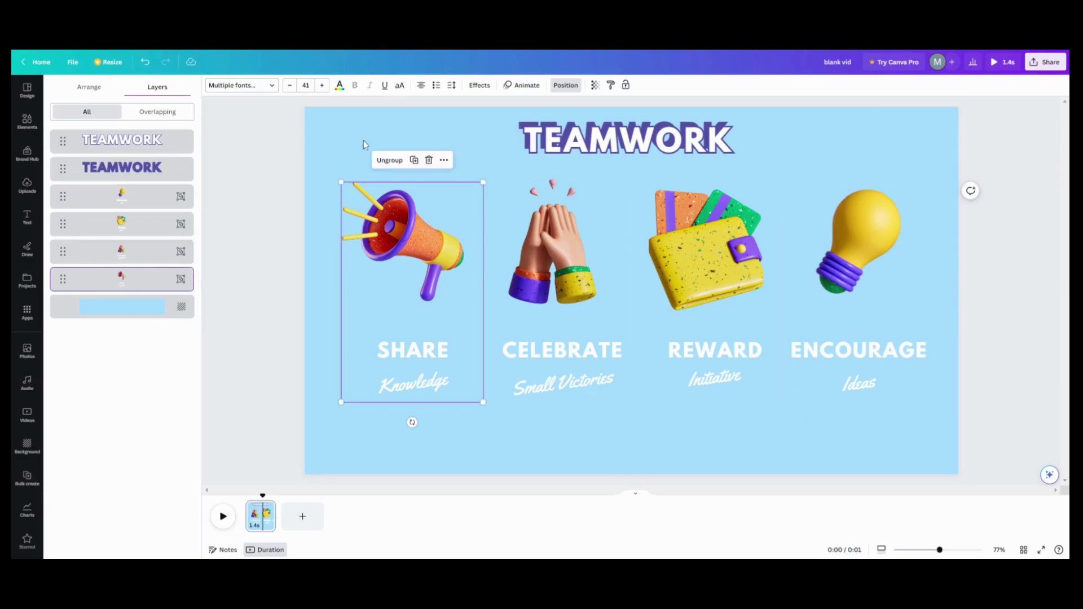
left_click(596, 92)
left_click(586, 108)
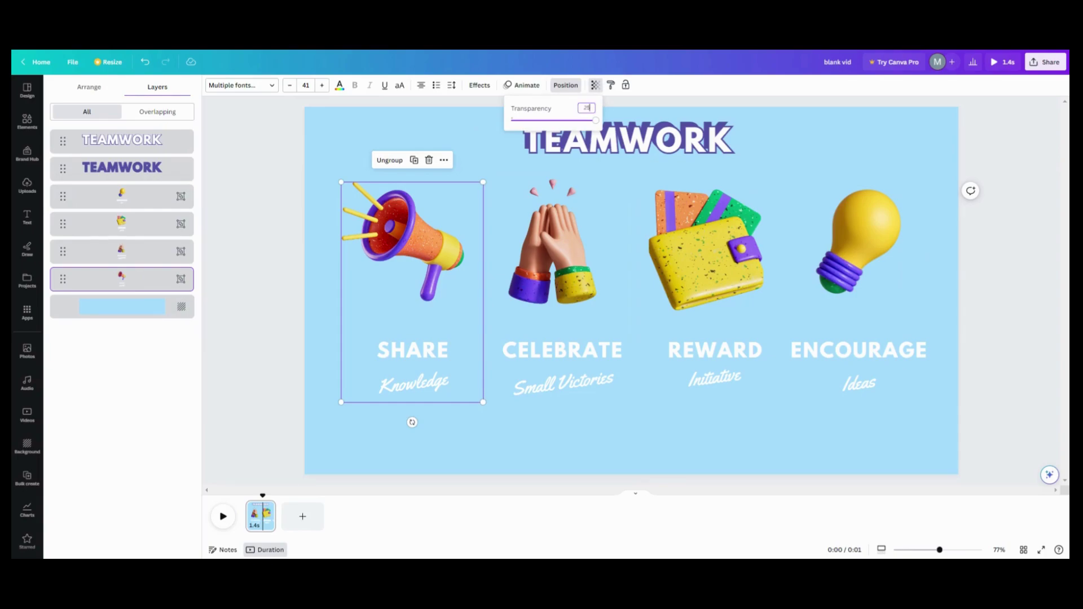
key("Return")
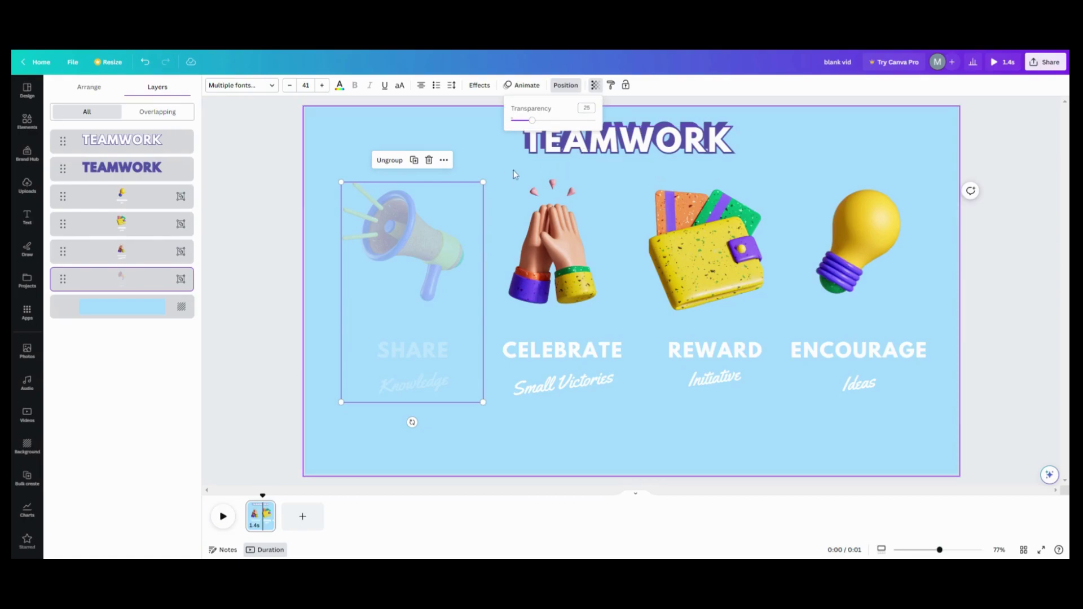
left_click(126, 252)
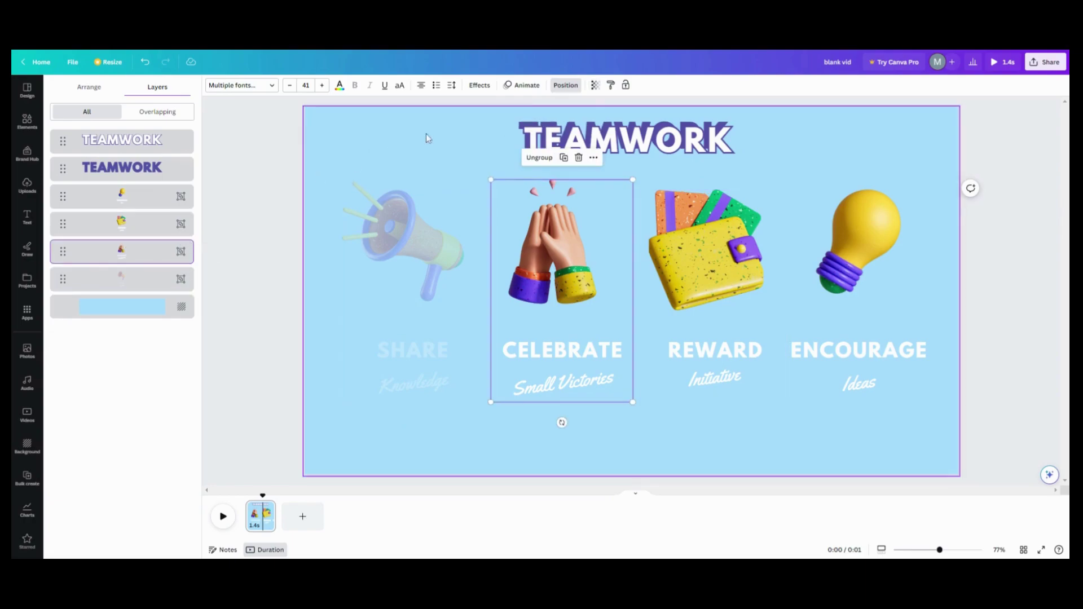
left_click(595, 85)
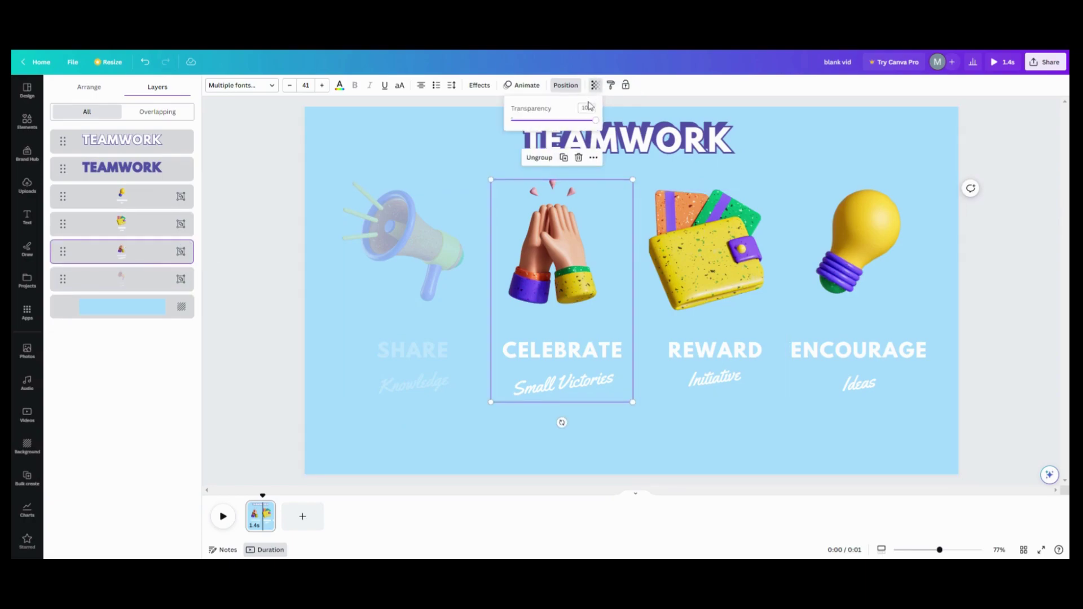
left_click(586, 108)
key("Return")
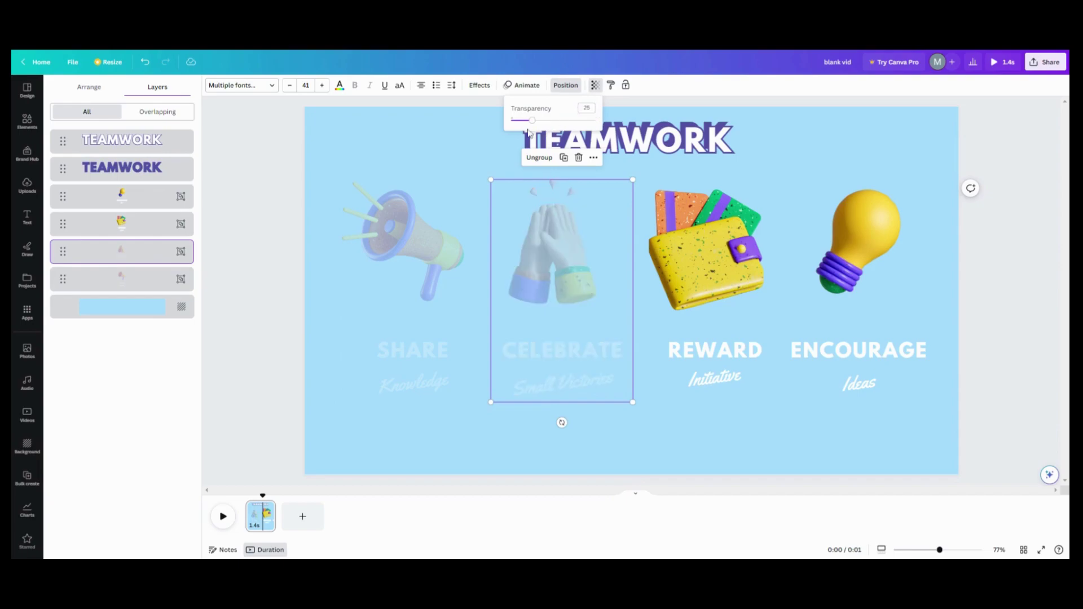
Set the REWARD and ENCOURAGE column groups to transparency 25.
left_click(166, 224)
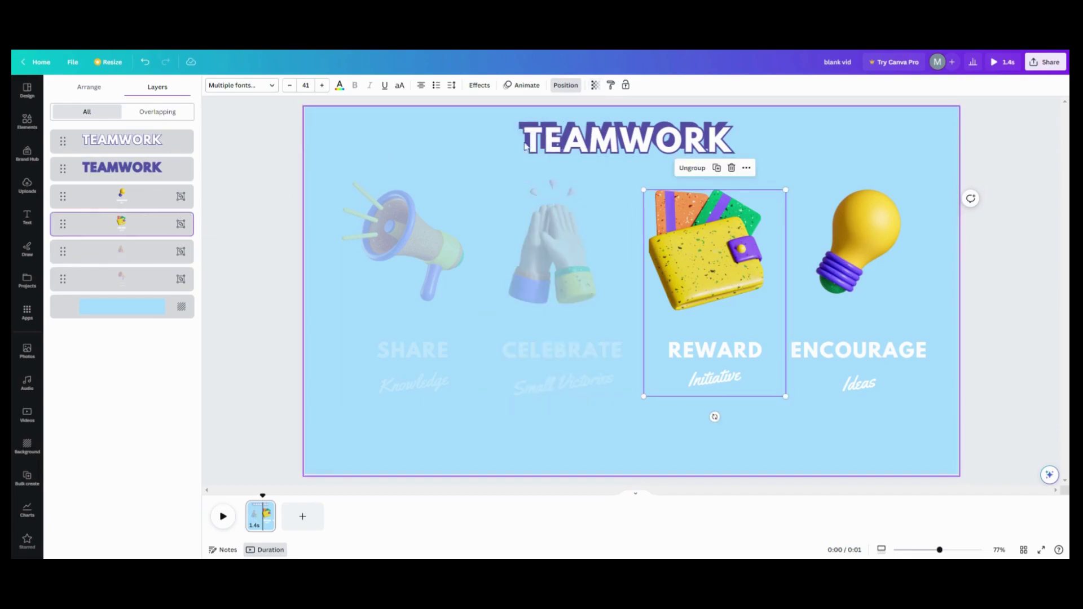
left_click(595, 85)
left_click(587, 108)
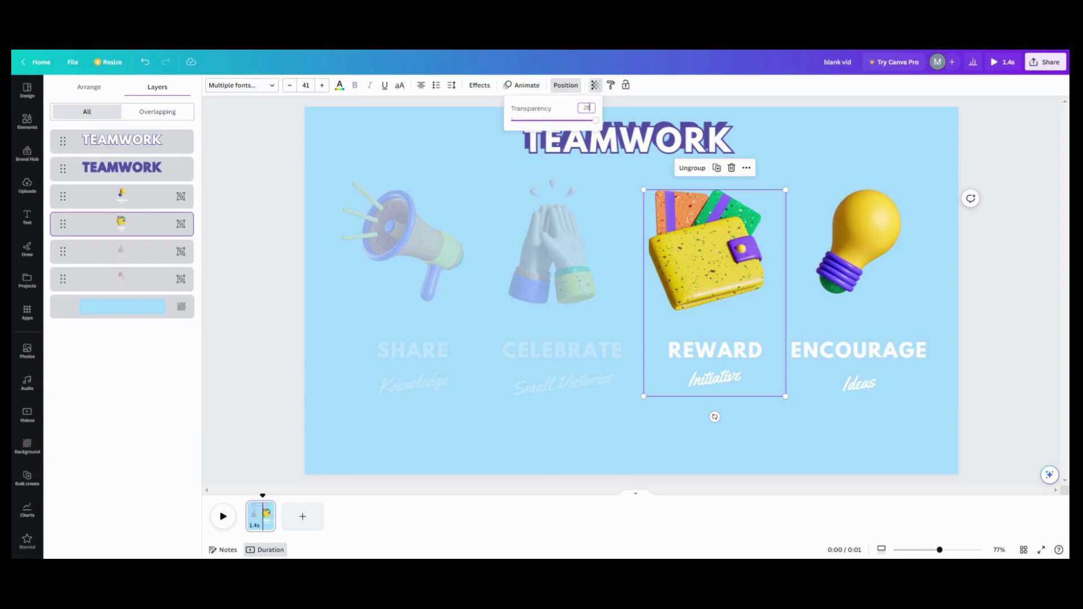
type("25")
key("Return")
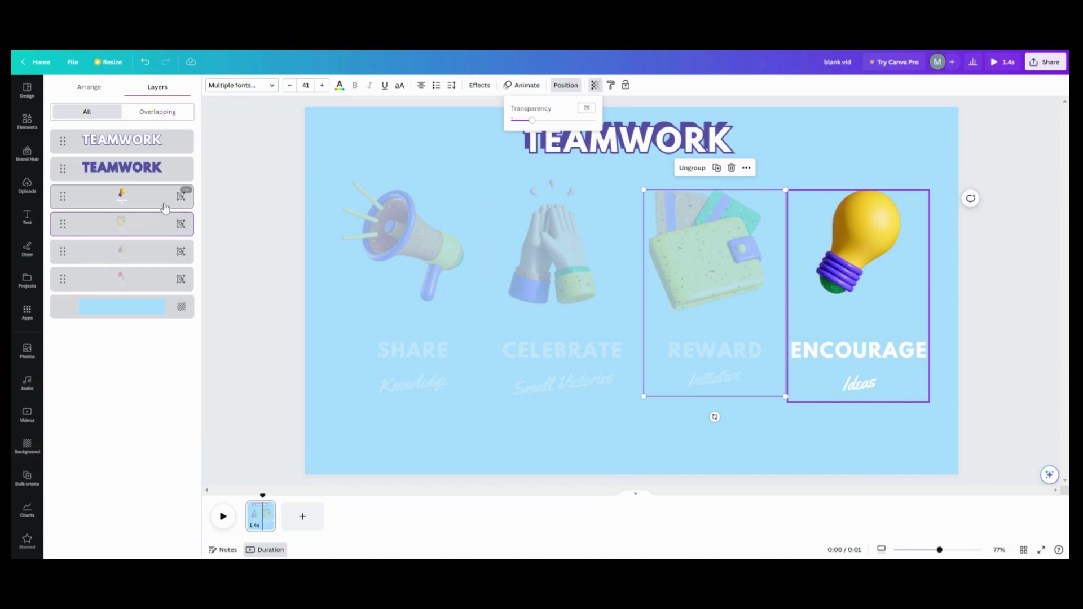
left_click(117, 199)
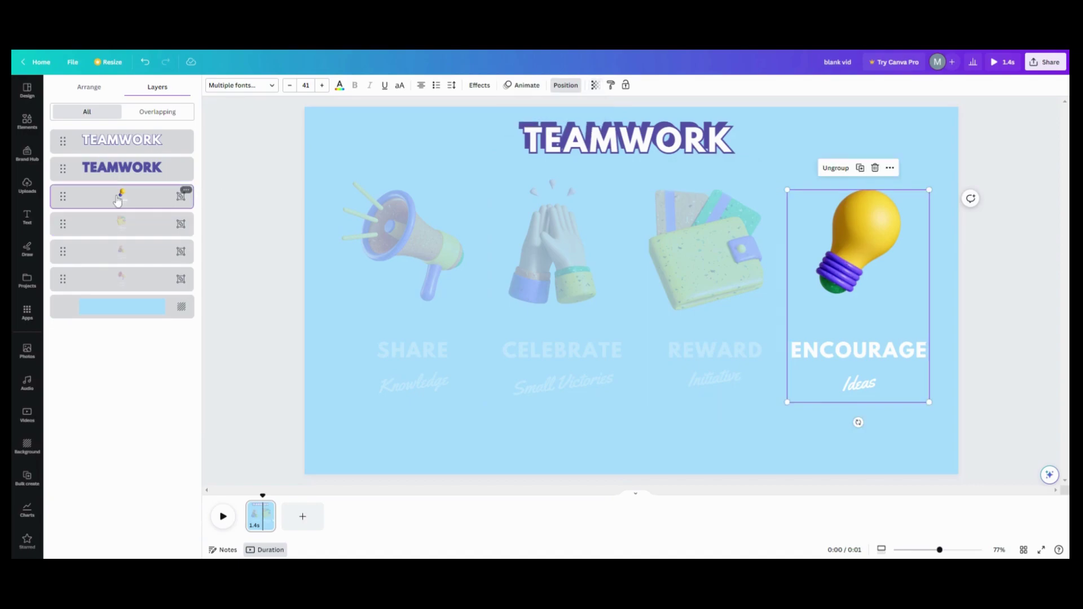
left_click(595, 85)
left_click(587, 108)
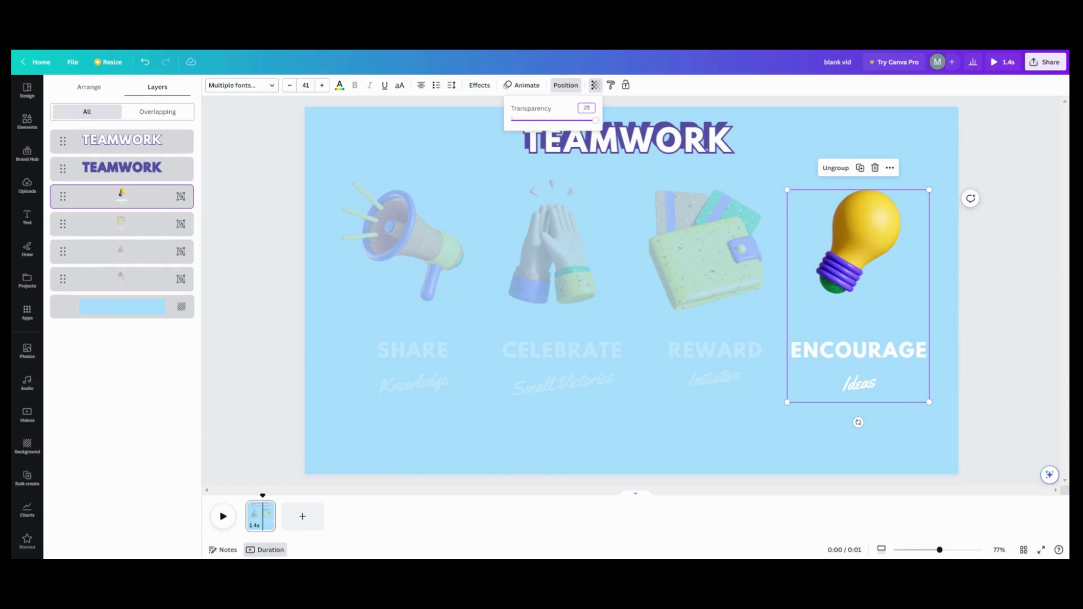
type("25")
key("Return")
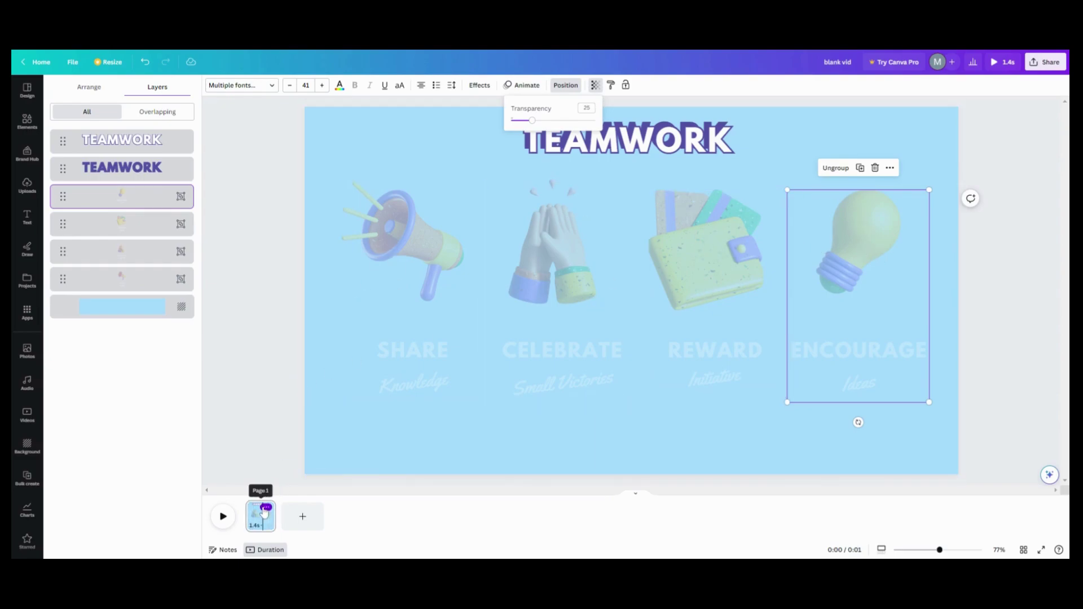
Duplicate the faded TEAMWORK page three times to create pages 2 through 4.
left_click(266, 508)
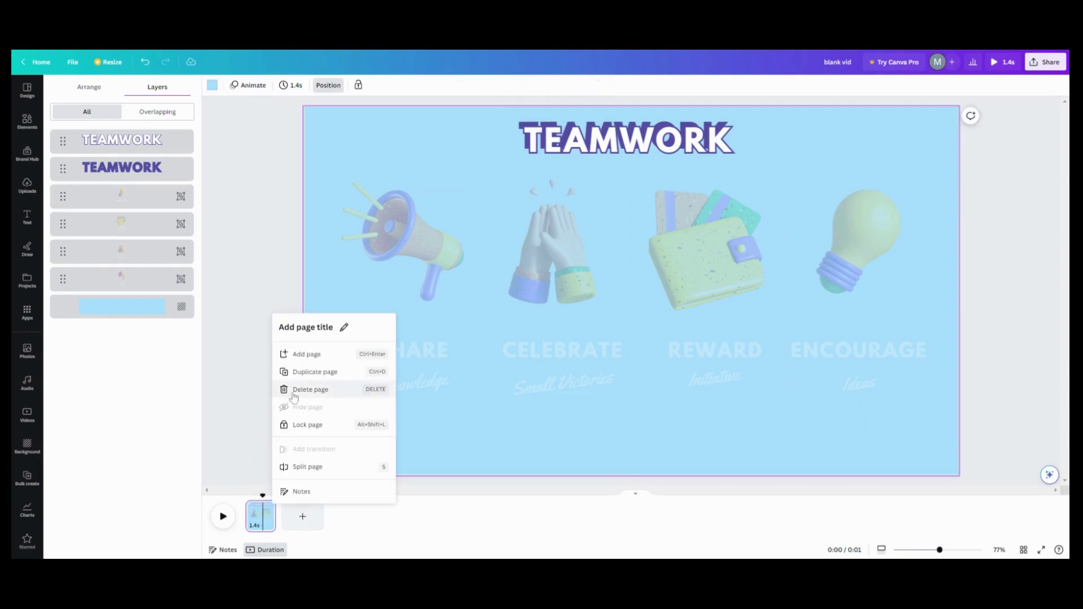
left_click(304, 372)
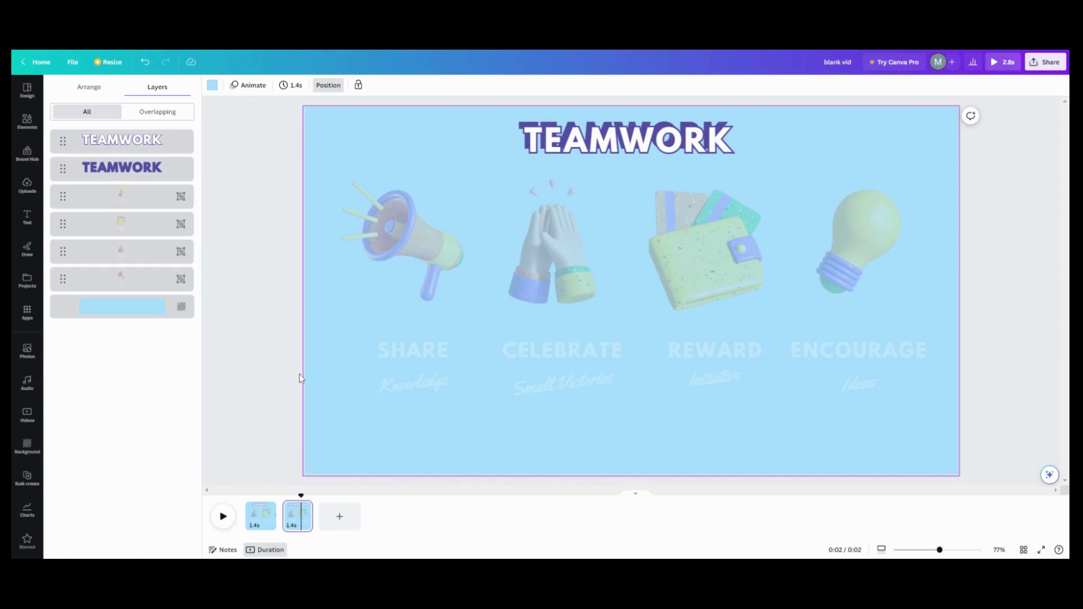
left_click(304, 507)
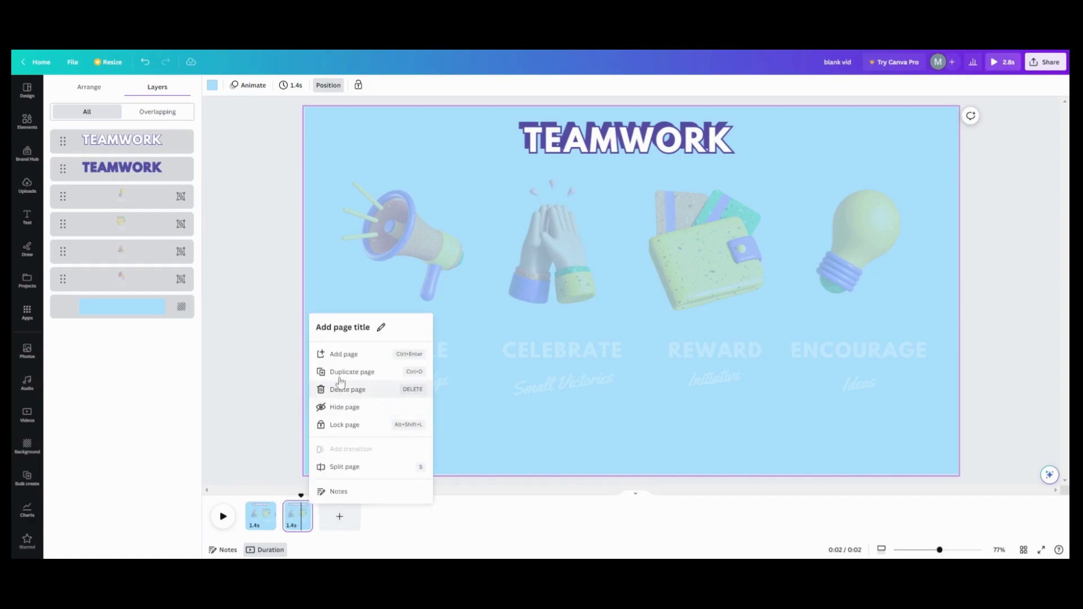
key("ctrl+d")
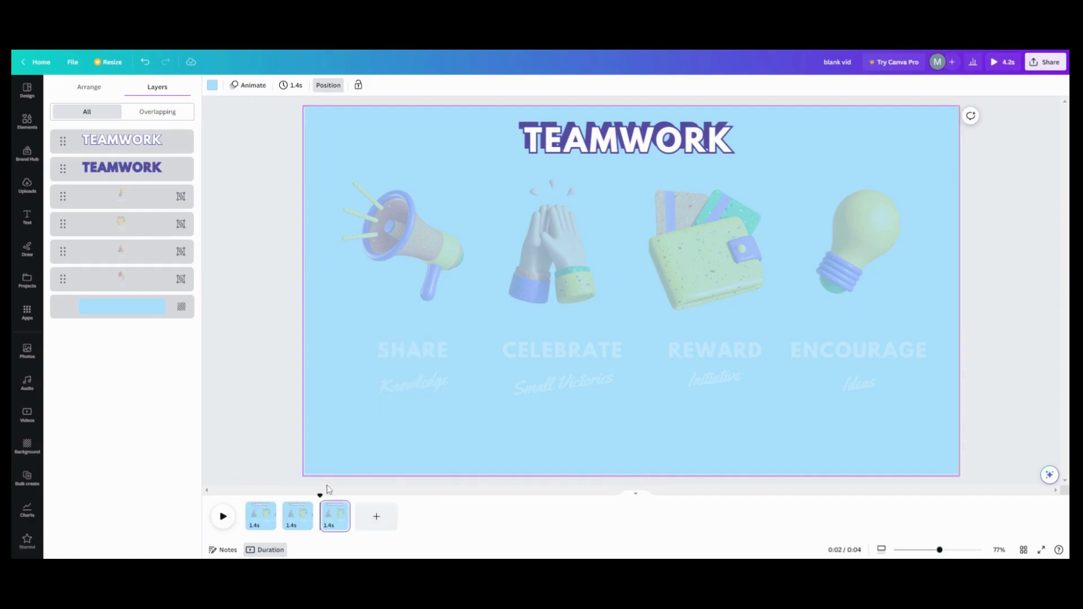
left_click(340, 507)
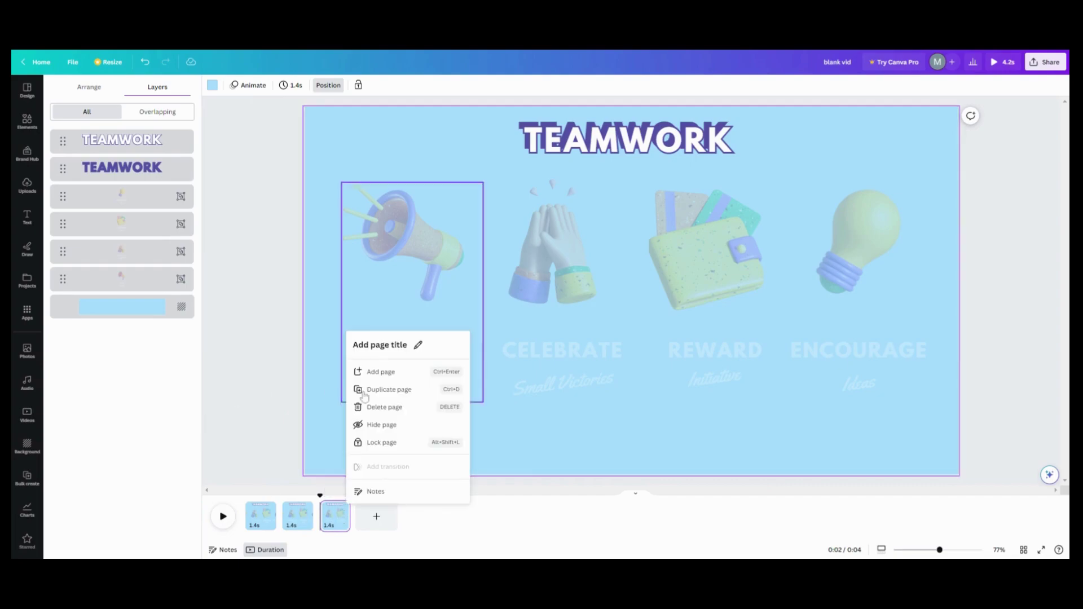
key("ctrl+d")
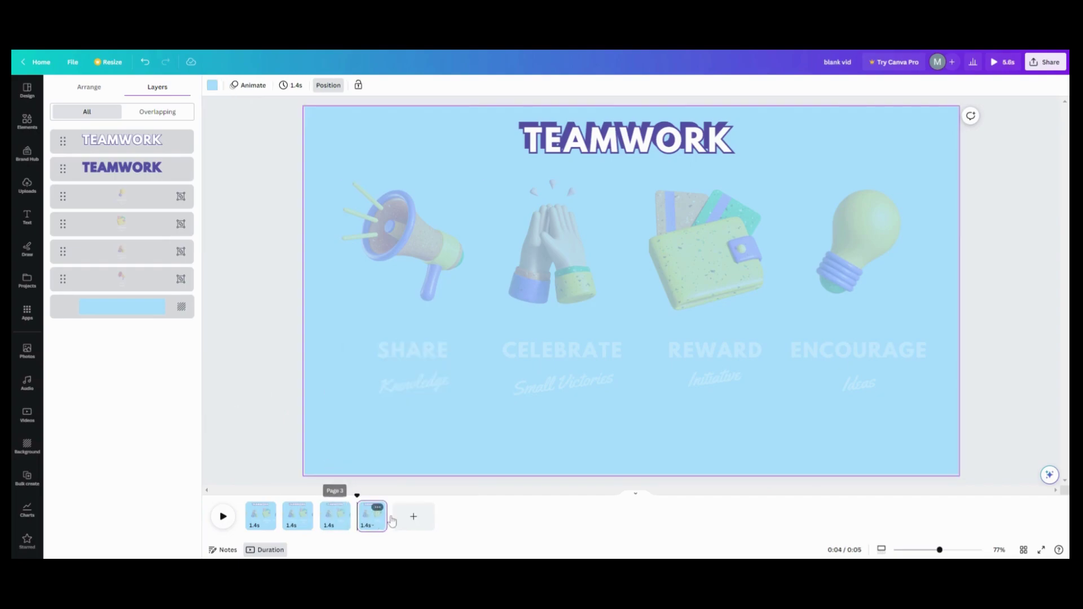
Duplicate pages 4 and 5 to create pages 5 and 6.
left_click(378, 508)
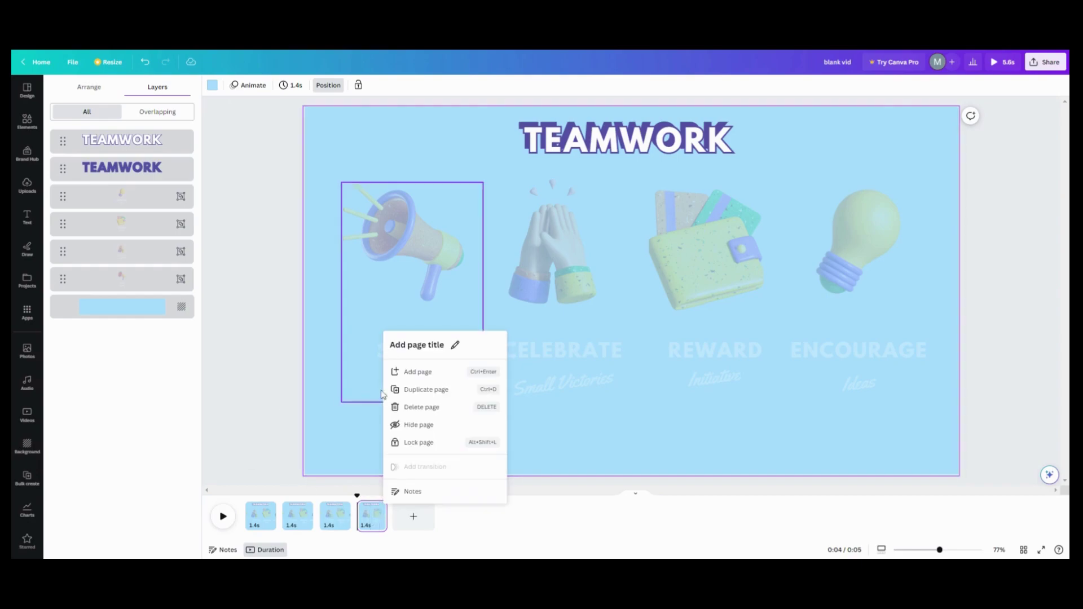
left_click(406, 390)
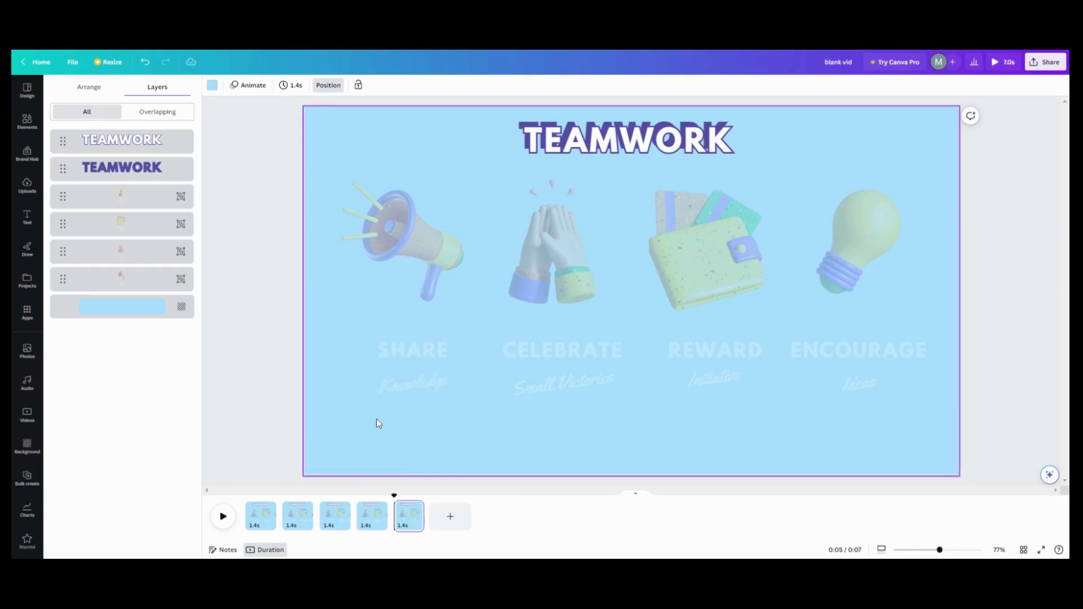
left_click(414, 507)
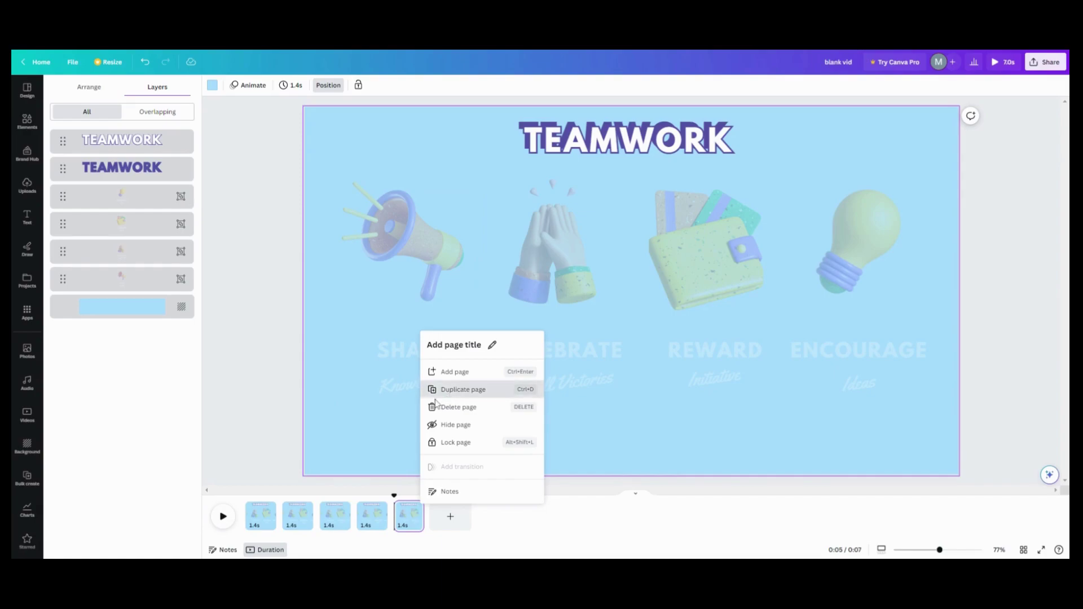
left_click(450, 391)
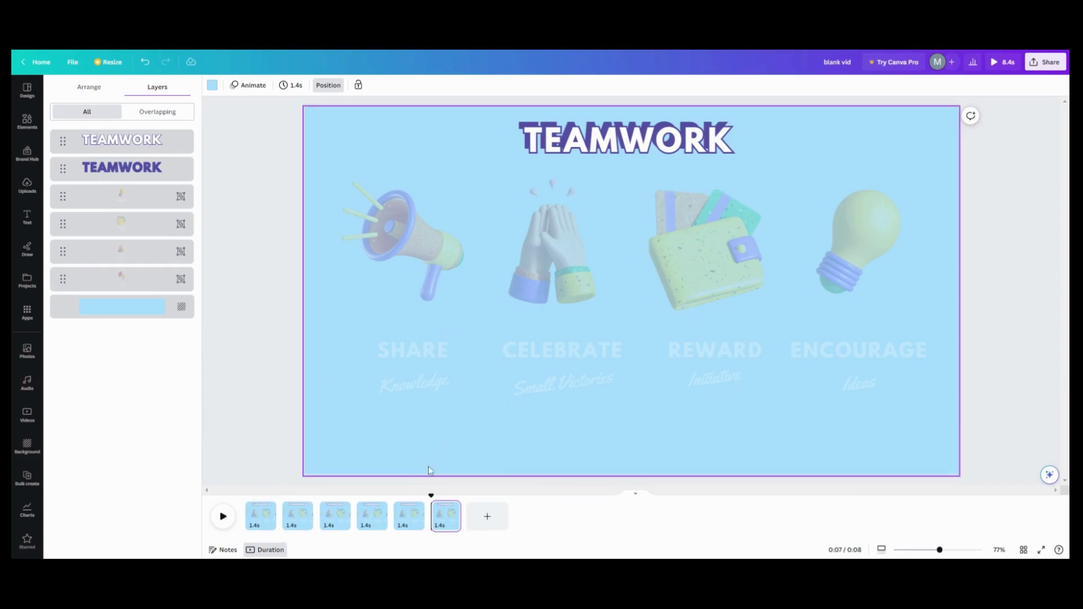
Raise SHARE to 100 transparency on page 2 and CELEBRATE to 100 on page 3.
left_click(304, 525)
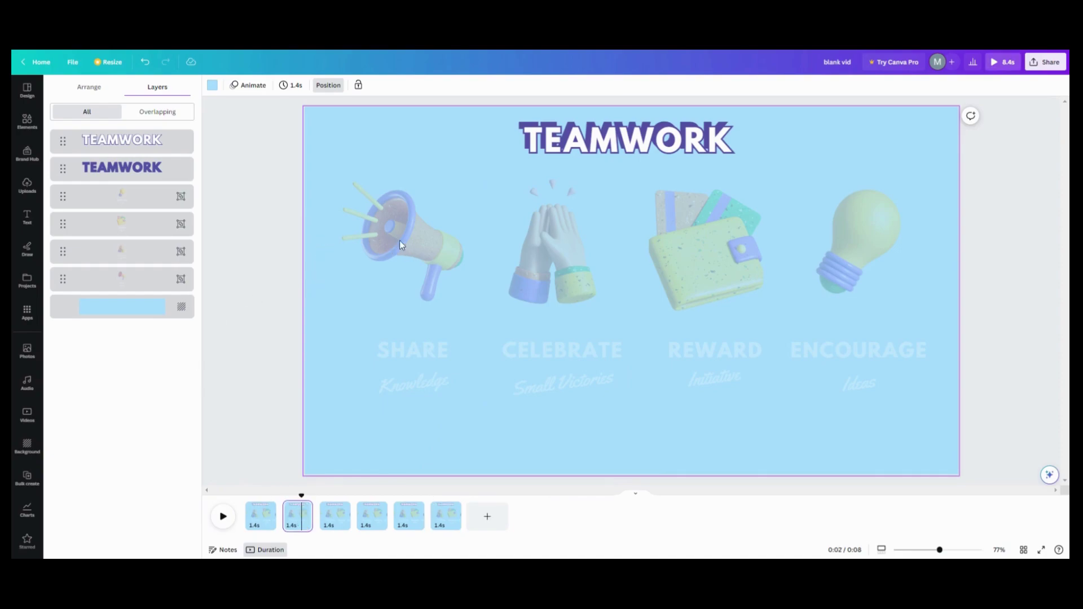
left_click(127, 277)
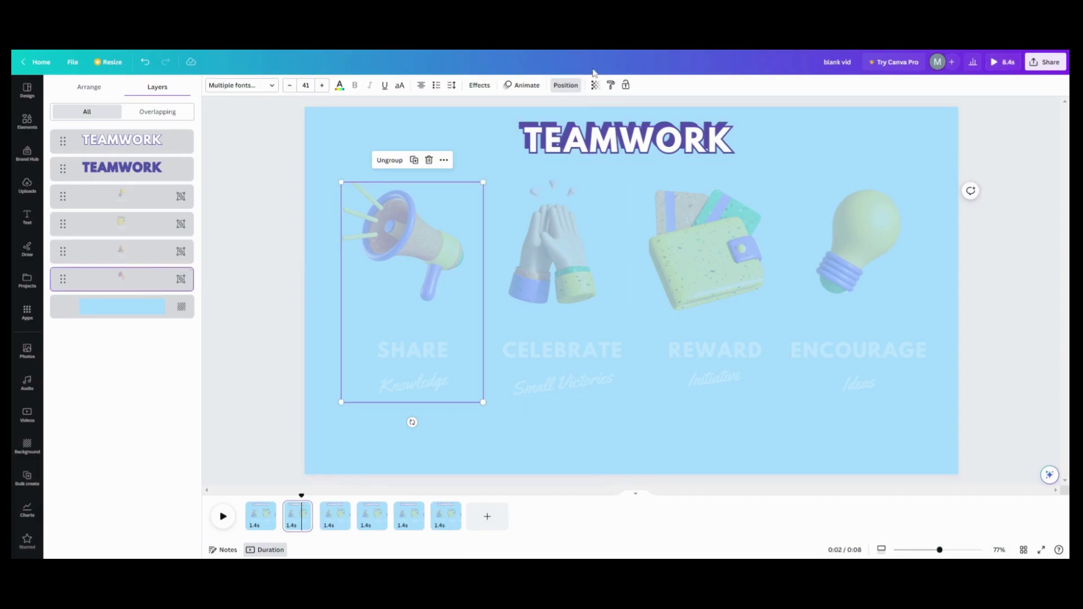
left_click(594, 86)
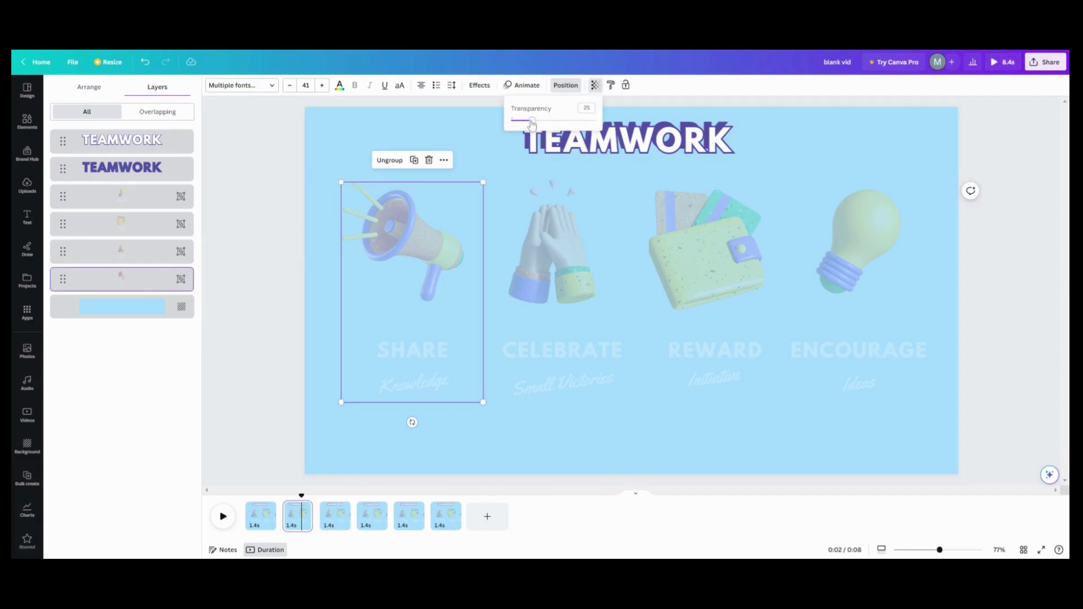
left_click_drag(531, 121, 595, 120)
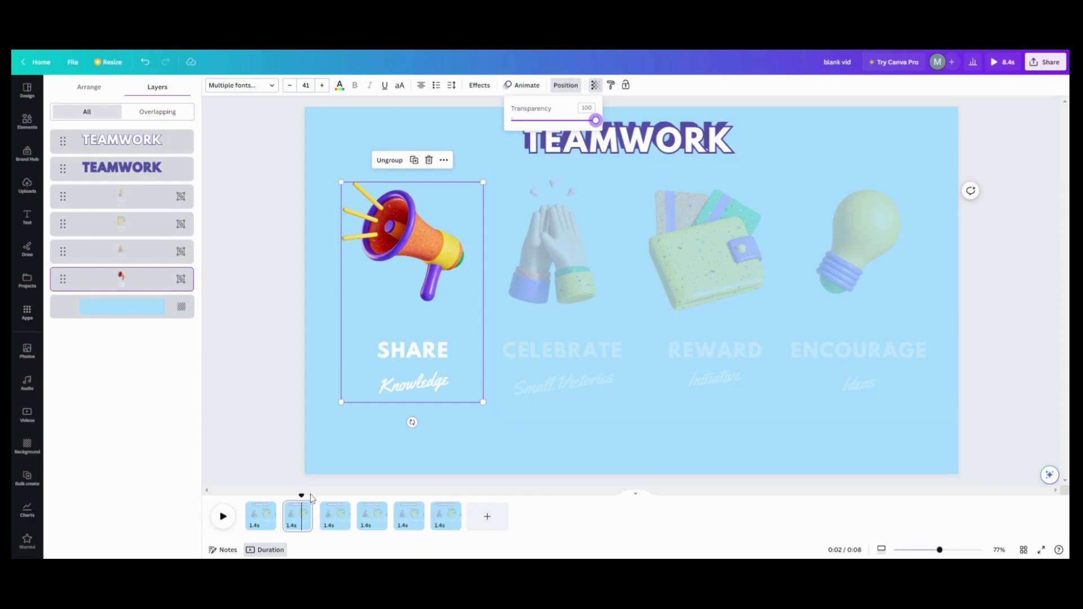
left_click(331, 520)
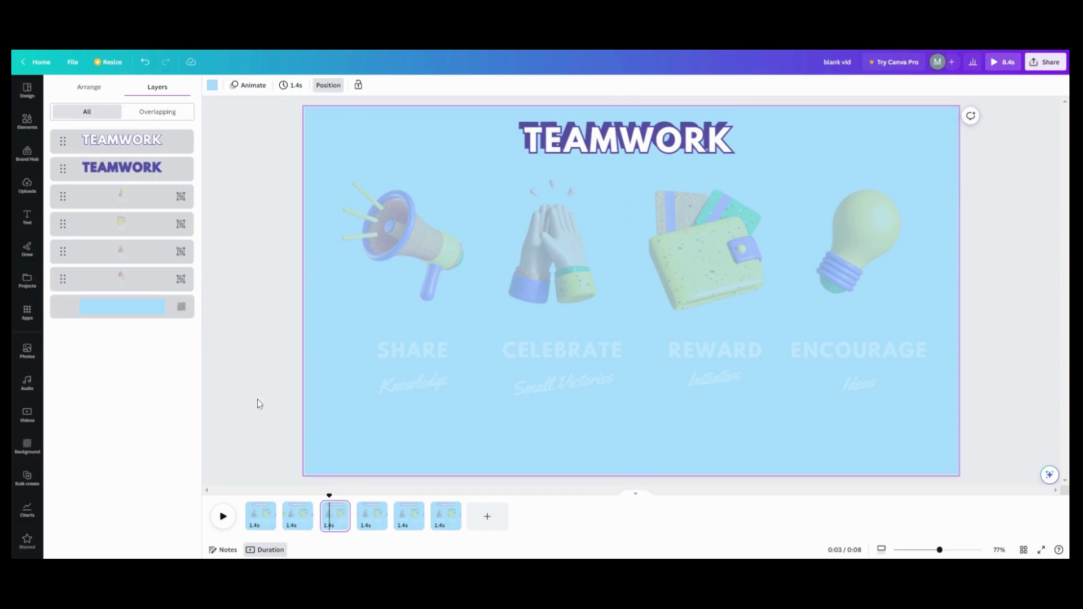
left_click(139, 250)
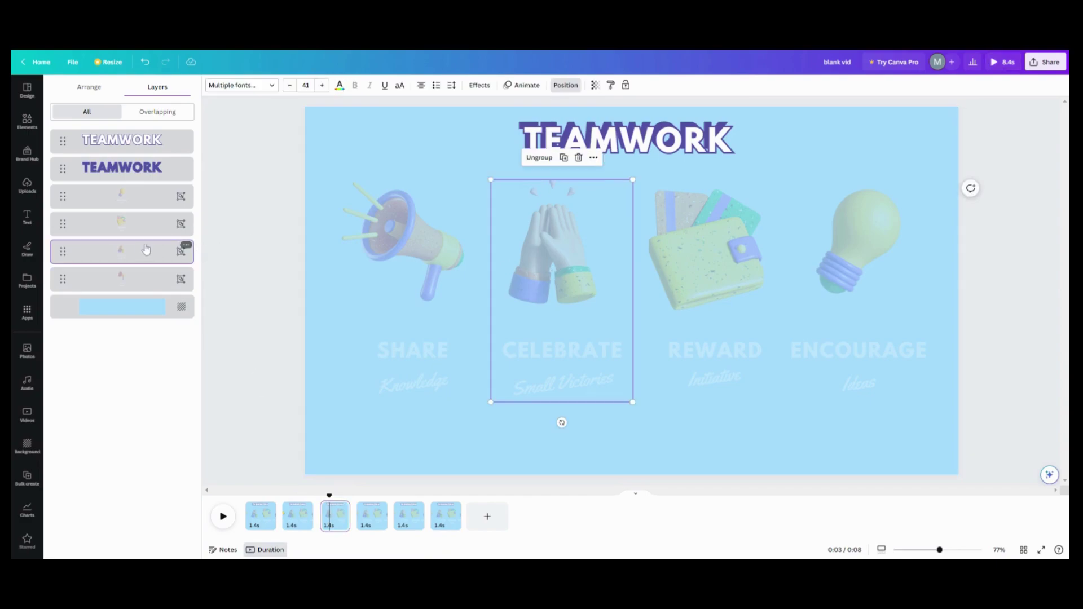
left_click(595, 86)
left_click_drag(531, 122, 596, 120)
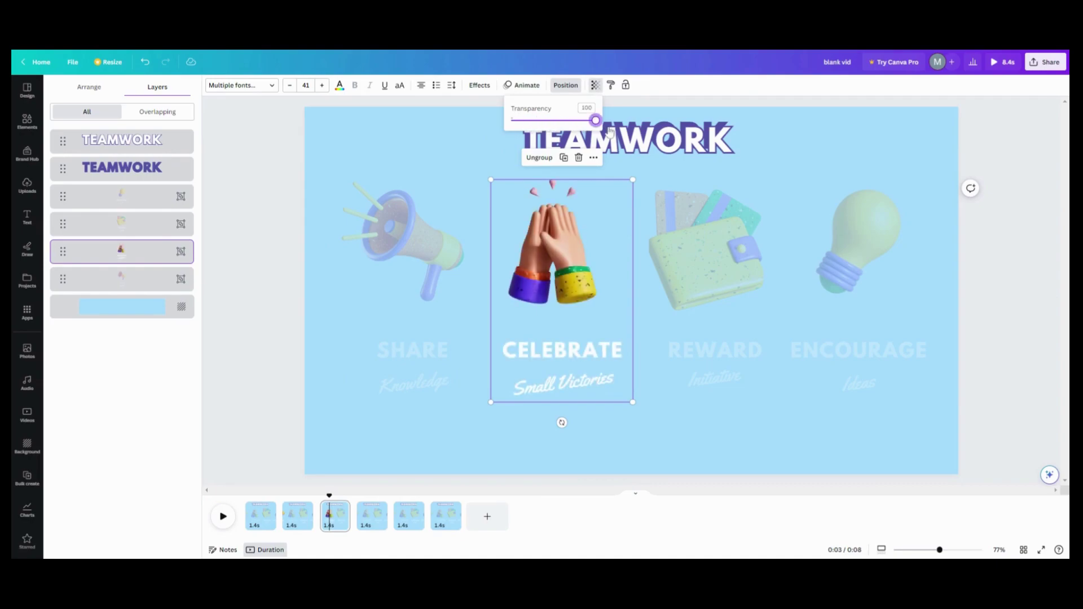
Raise REWARD to 100 transparency on page 4 and ENCOURAGE to 100 on page 5.
left_click(372, 522)
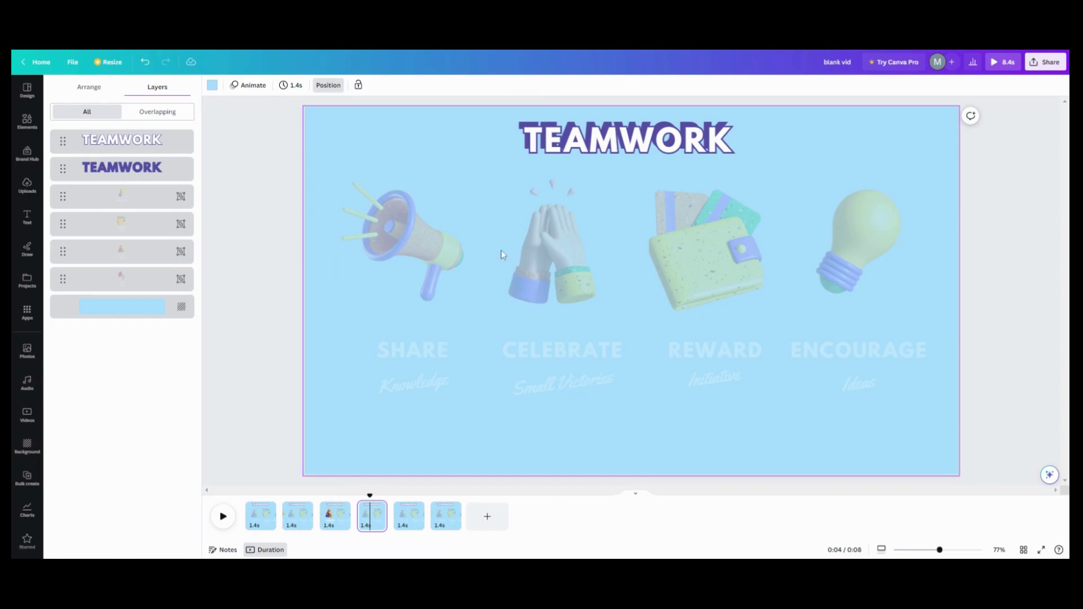
left_click(128, 222)
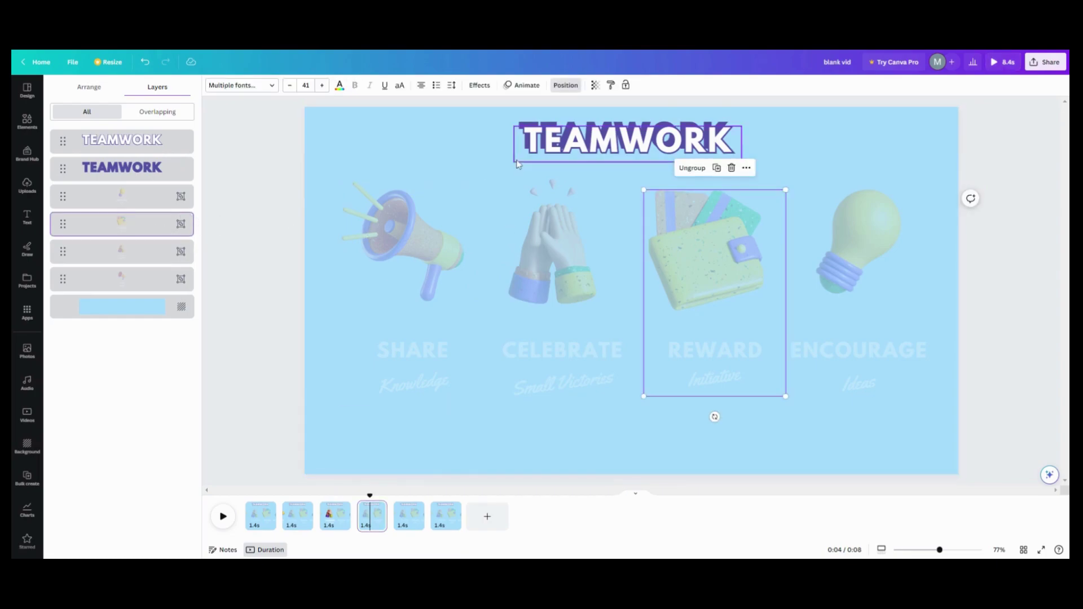
left_click(595, 86)
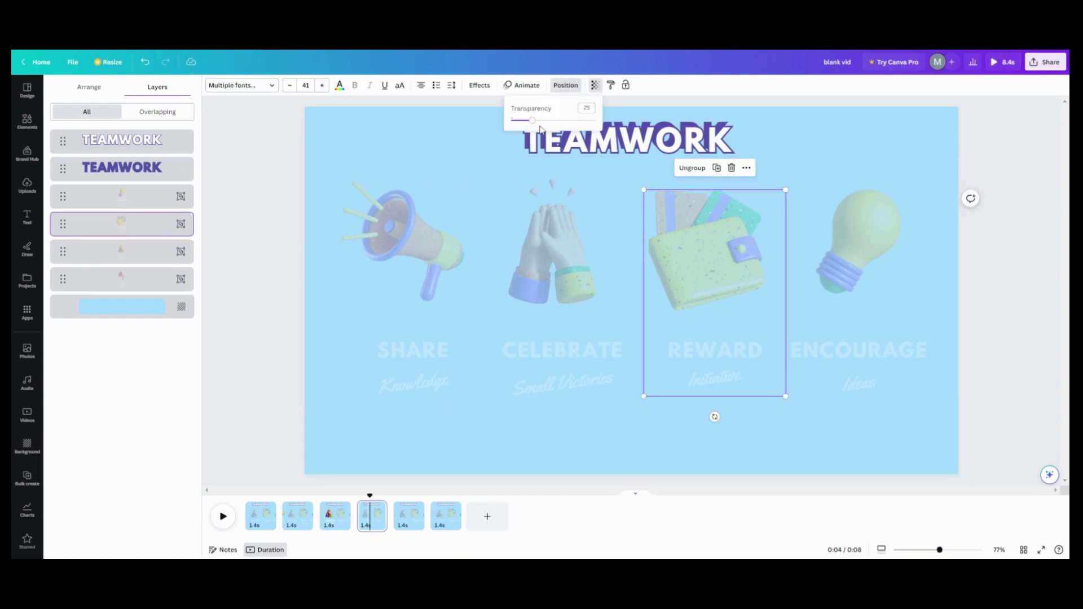
left_click_drag(530, 120, 606, 135)
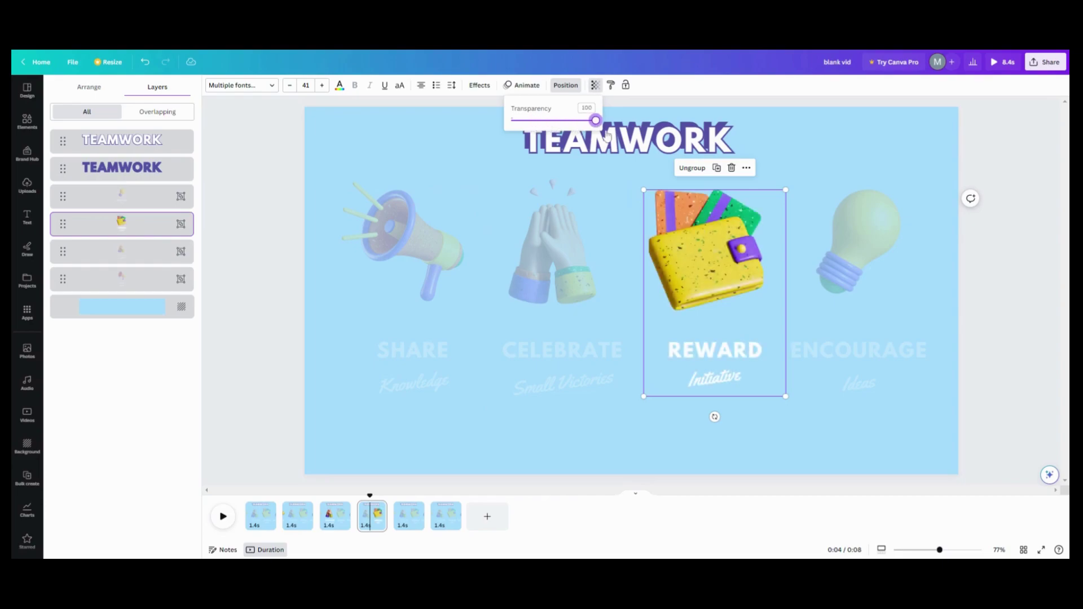
key("Escape")
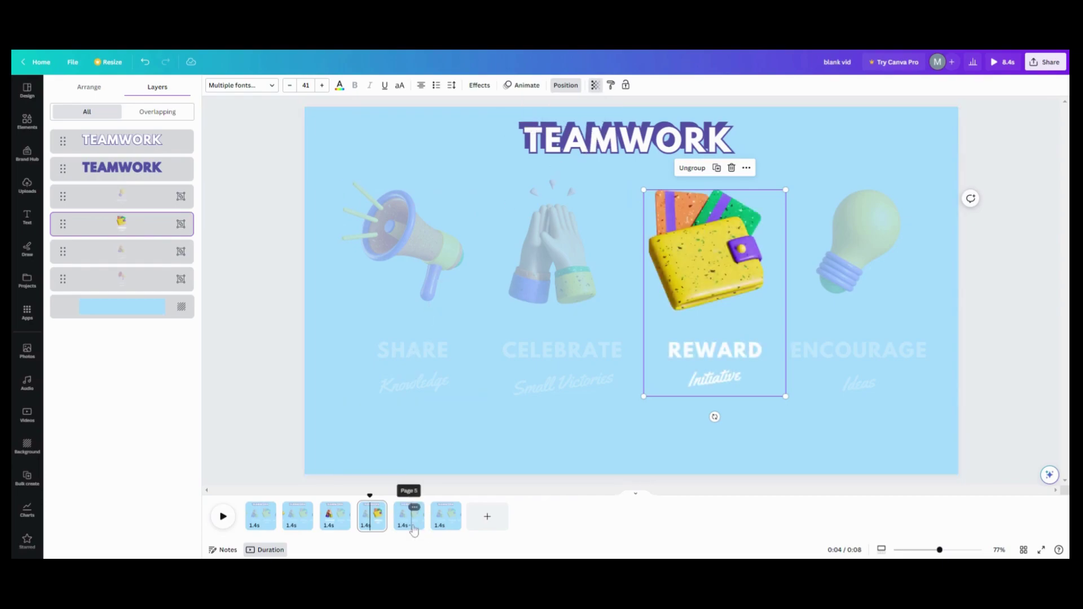
left_click(413, 530)
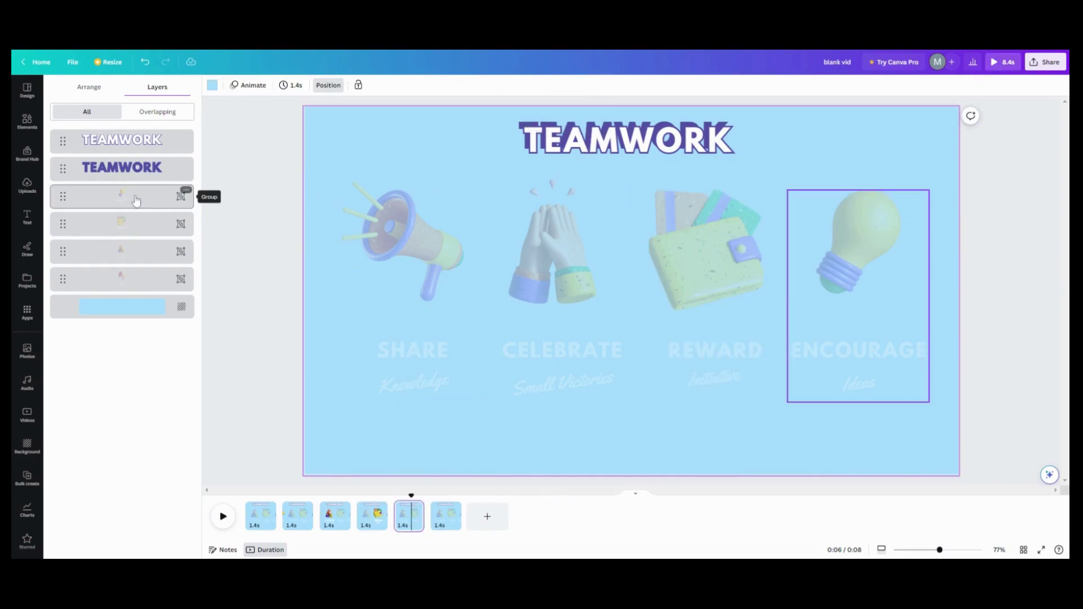
left_click(169, 199)
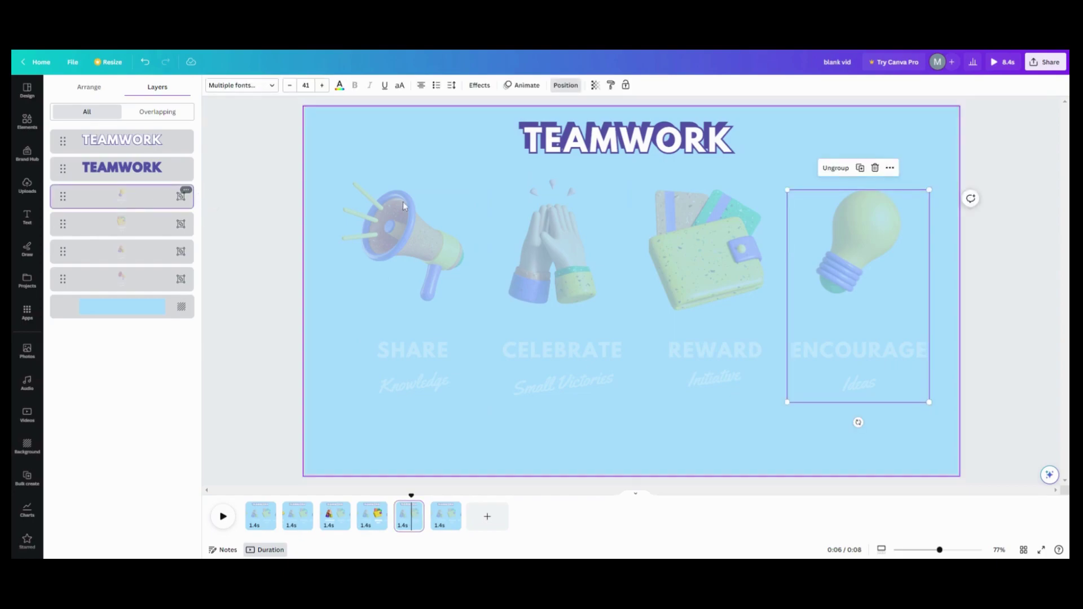
left_click(595, 84)
left_click_drag(535, 123, 596, 121)
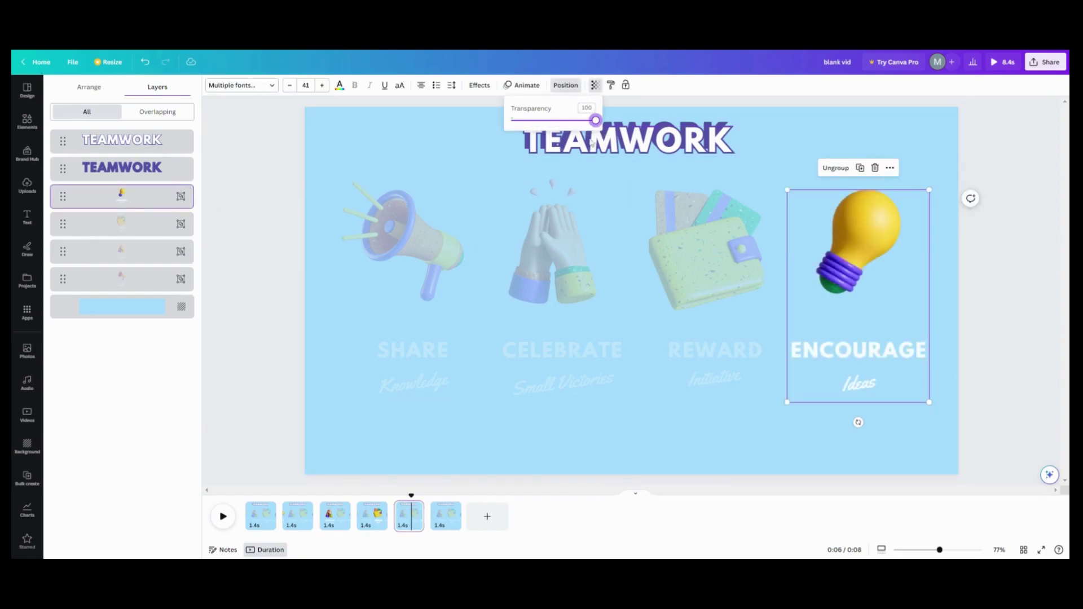
left_click(439, 526)
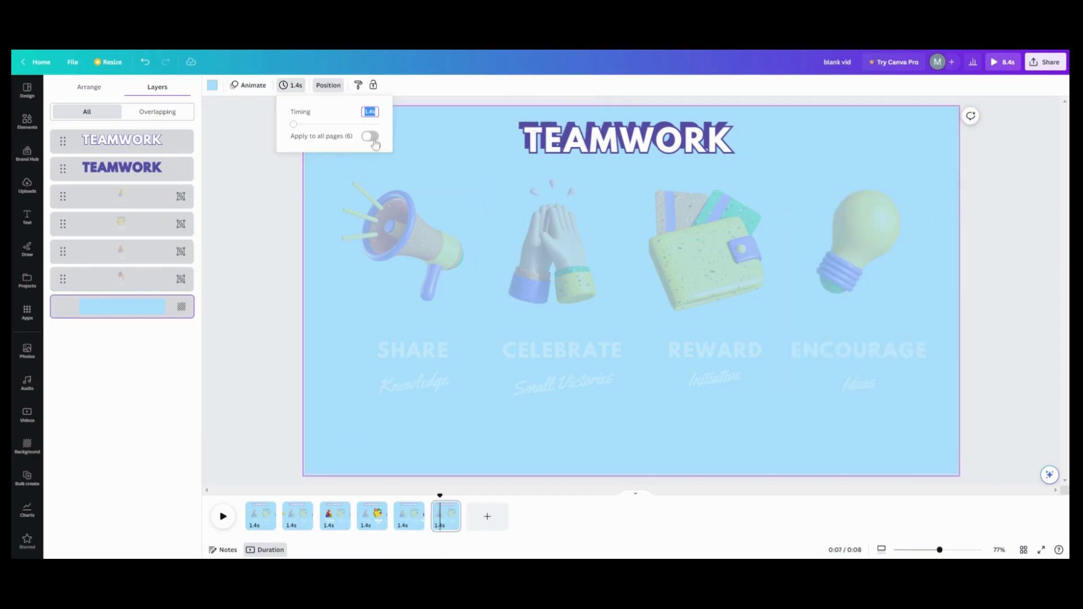
On page 6, raise the SHARE and CELEBRATE column groups to 100 transparency.
left_click(138, 278)
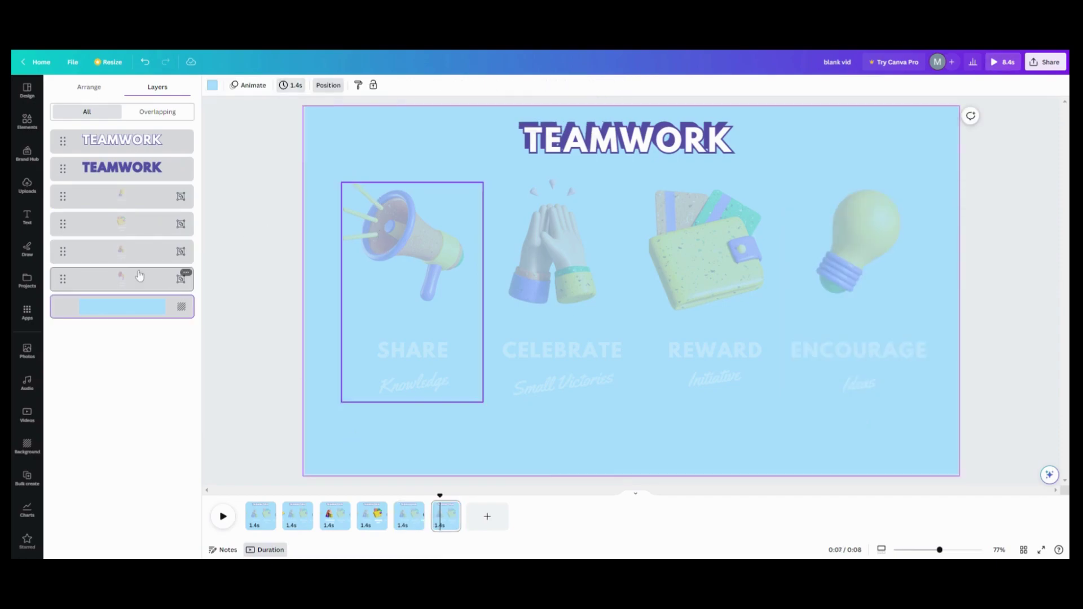
left_click(594, 88)
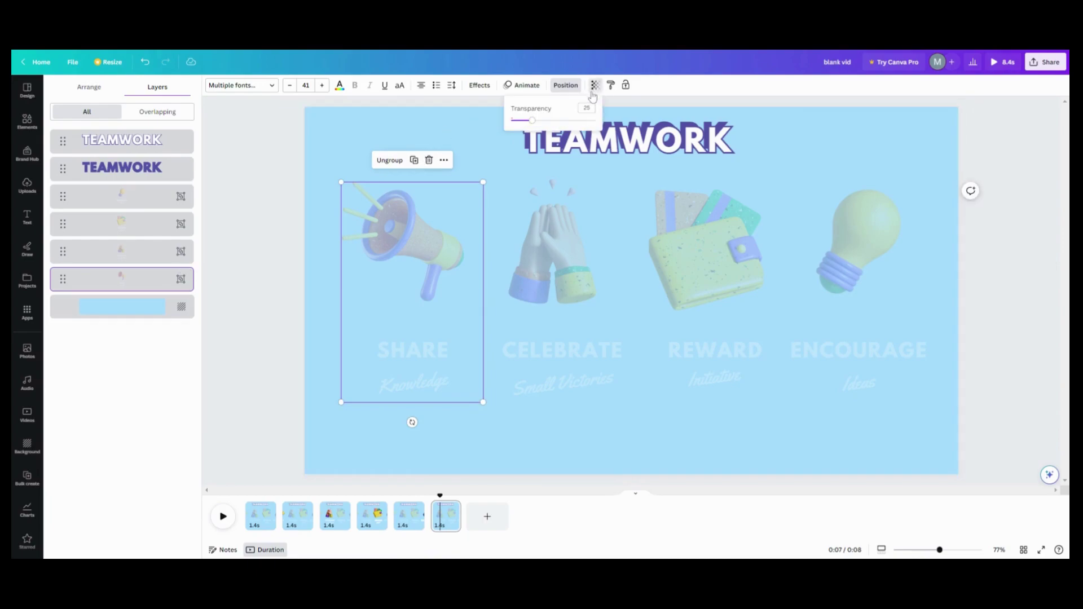
left_click_drag(532, 126, 595, 120)
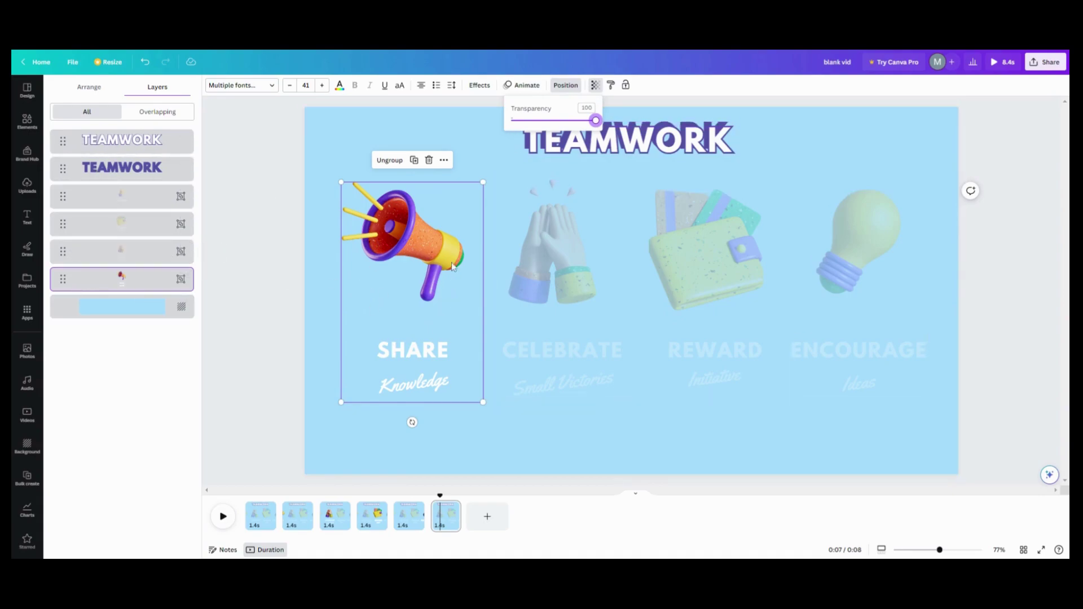
left_click(560, 272)
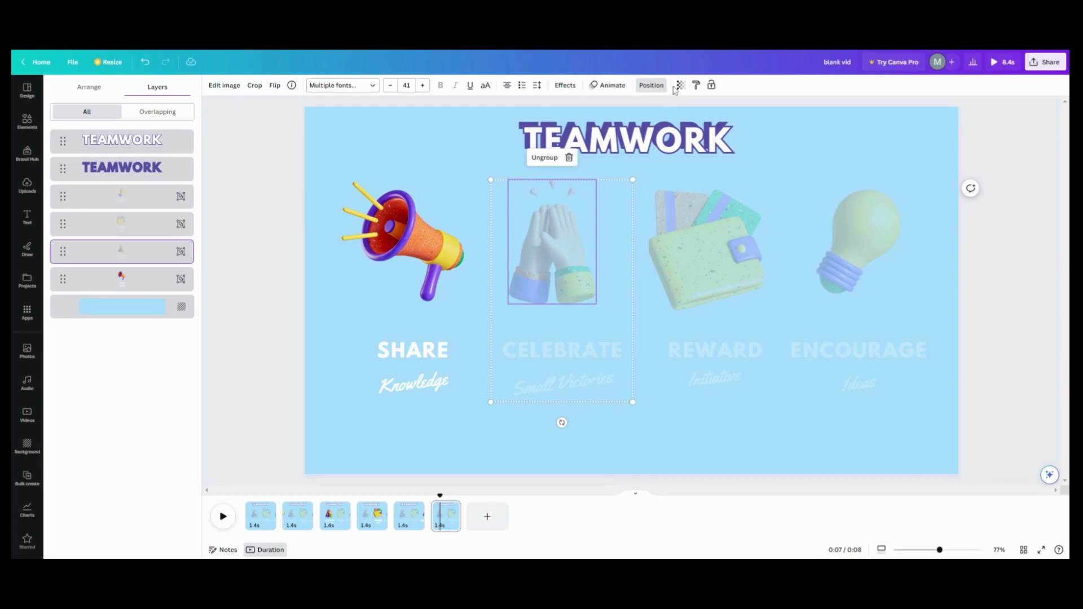
left_click(136, 251)
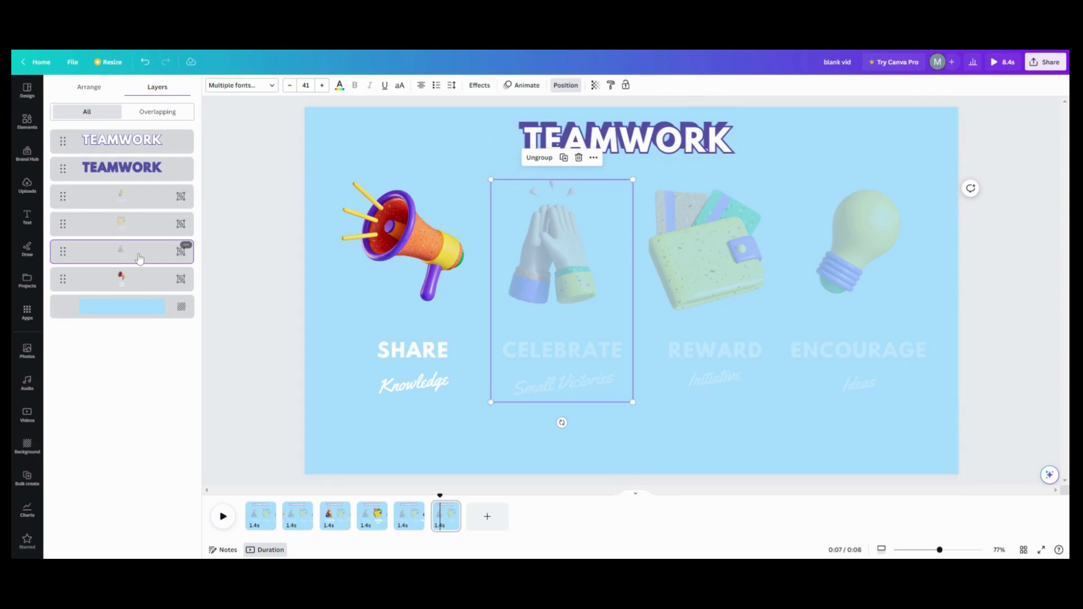
left_click(593, 85)
left_click_drag(533, 121, 595, 121)
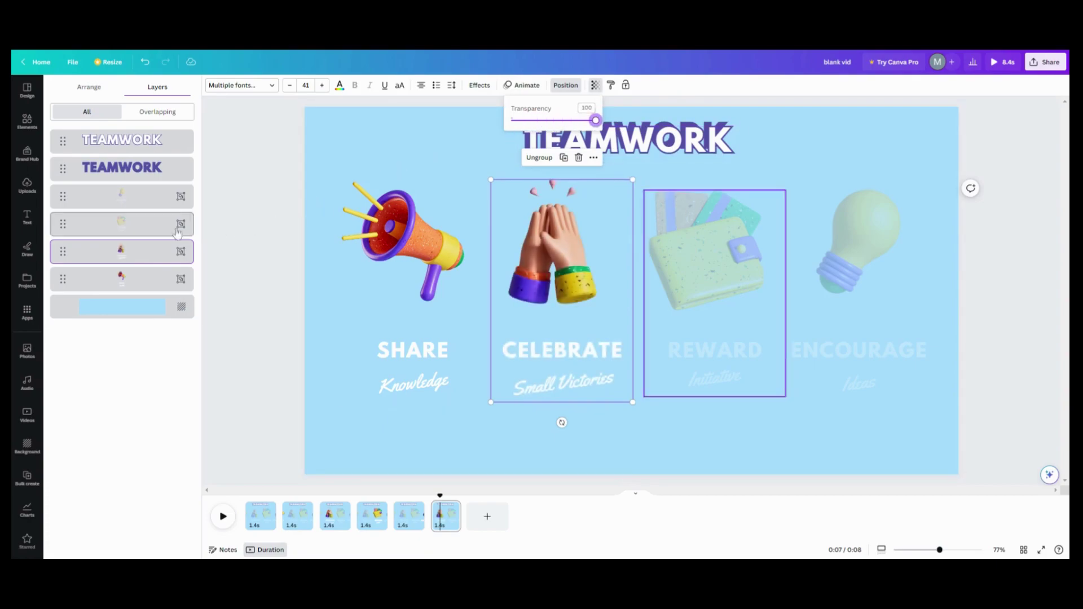
Raise REWARD and ENCOURAGE to 100 on page 6, then preview from page 1.
left_click(138, 224)
left_click(594, 85)
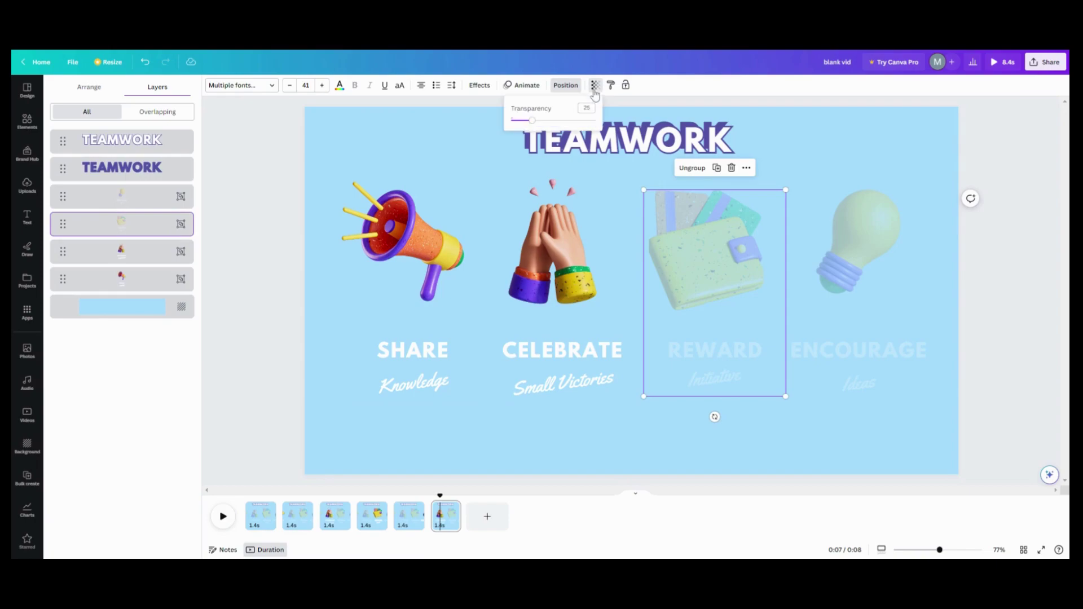
left_click_drag(530, 123, 596, 120)
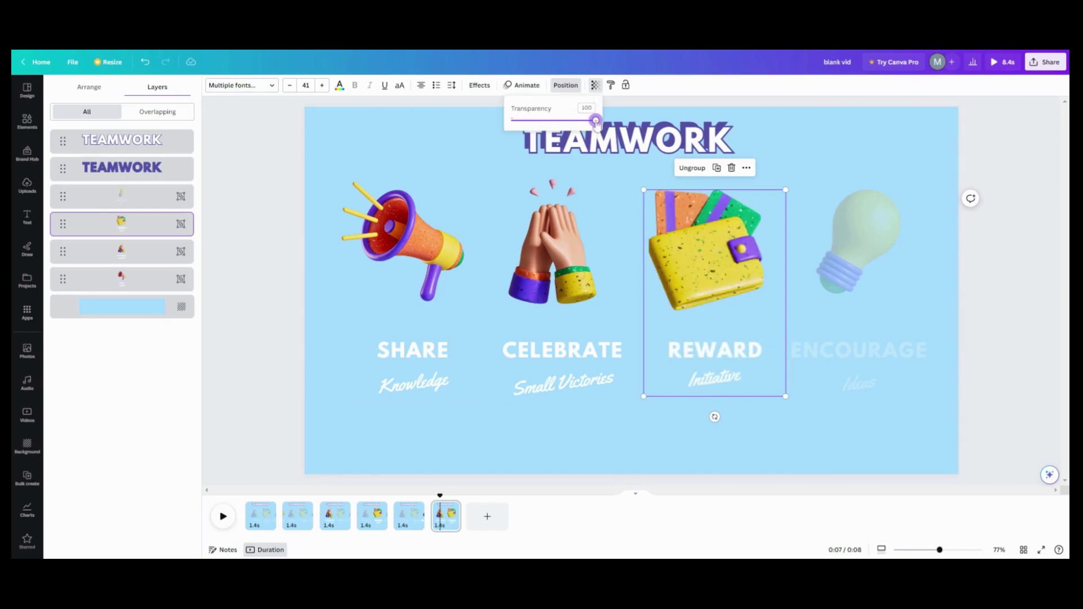
left_click(849, 232)
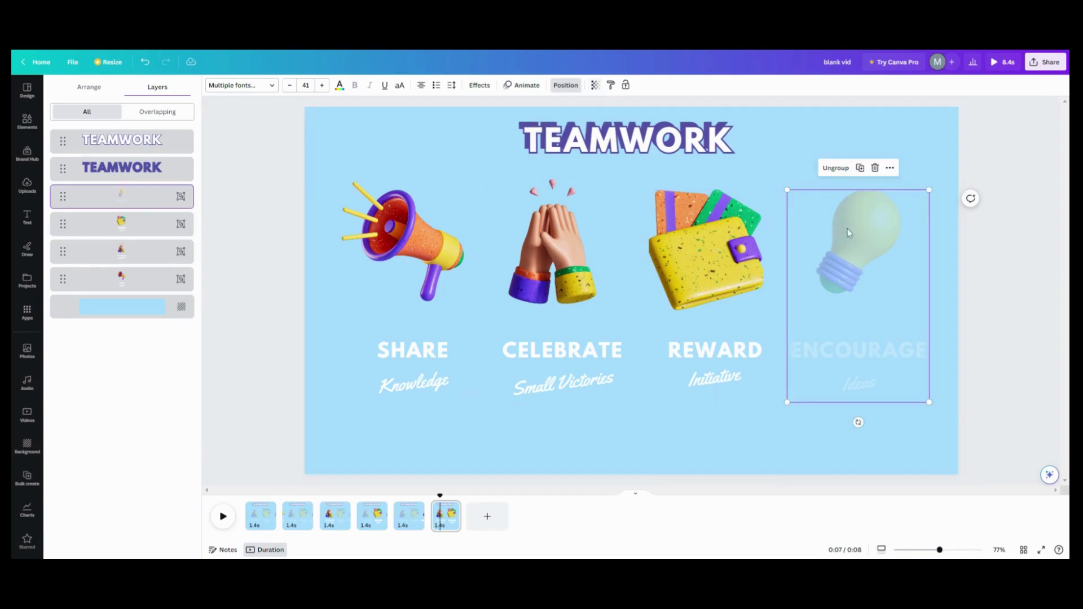
left_click(594, 85)
left_click_drag(531, 121, 597, 121)
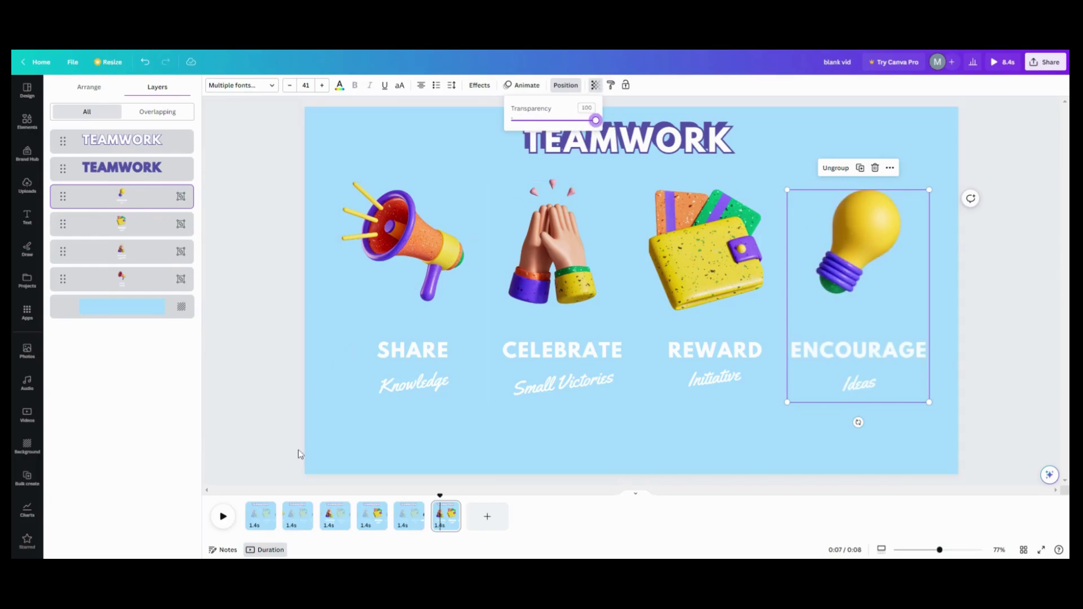
left_click(248, 521)
left_click(223, 517)
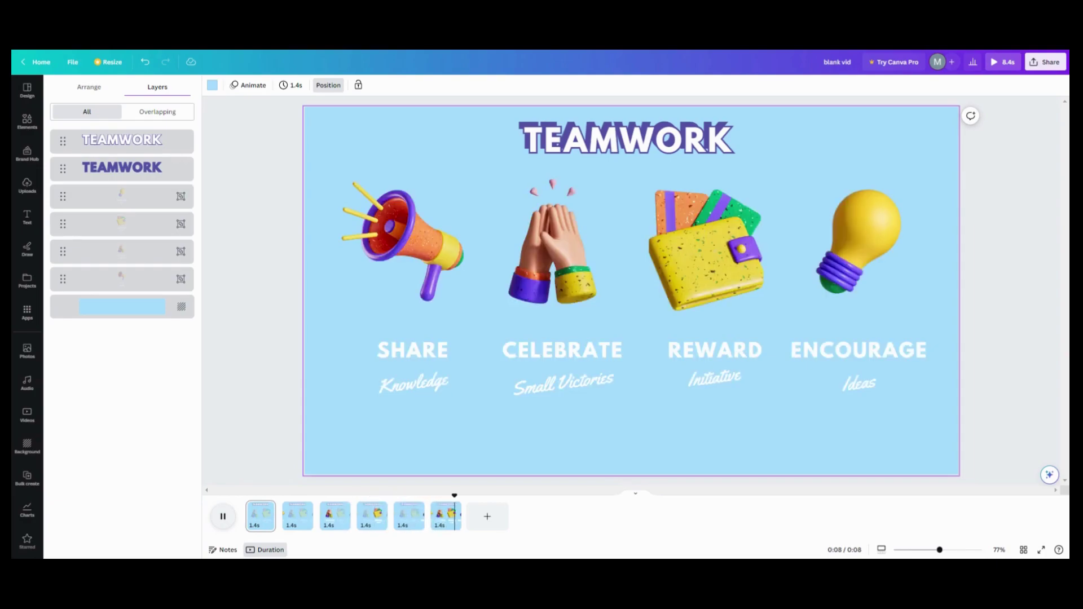
Apply a Match & Move transition between all pages, preview it, and set it to 0.52 s.
left_click(284, 524)
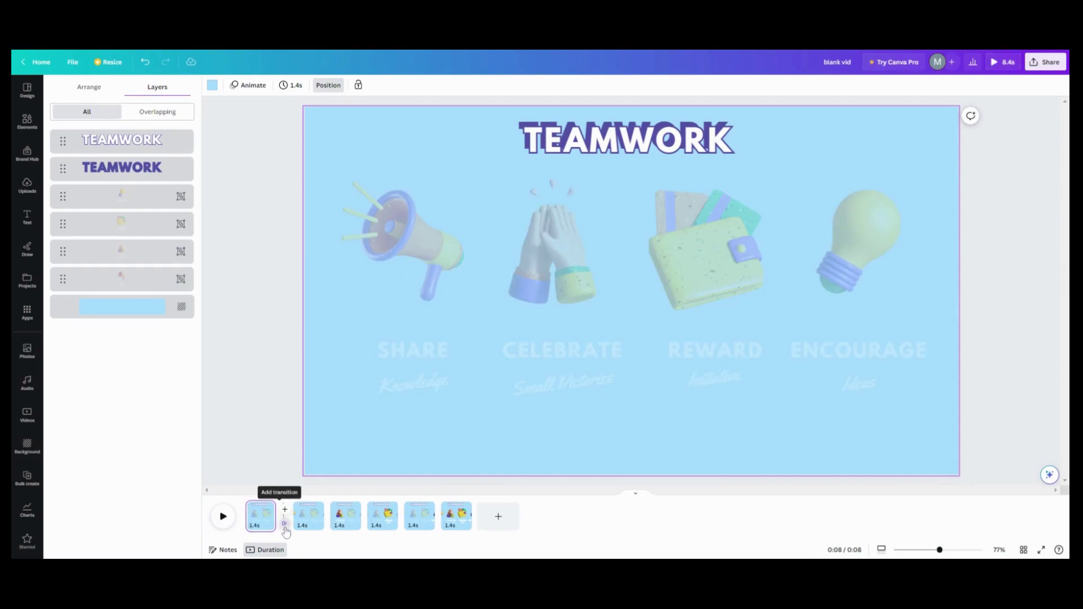
left_click(81, 251)
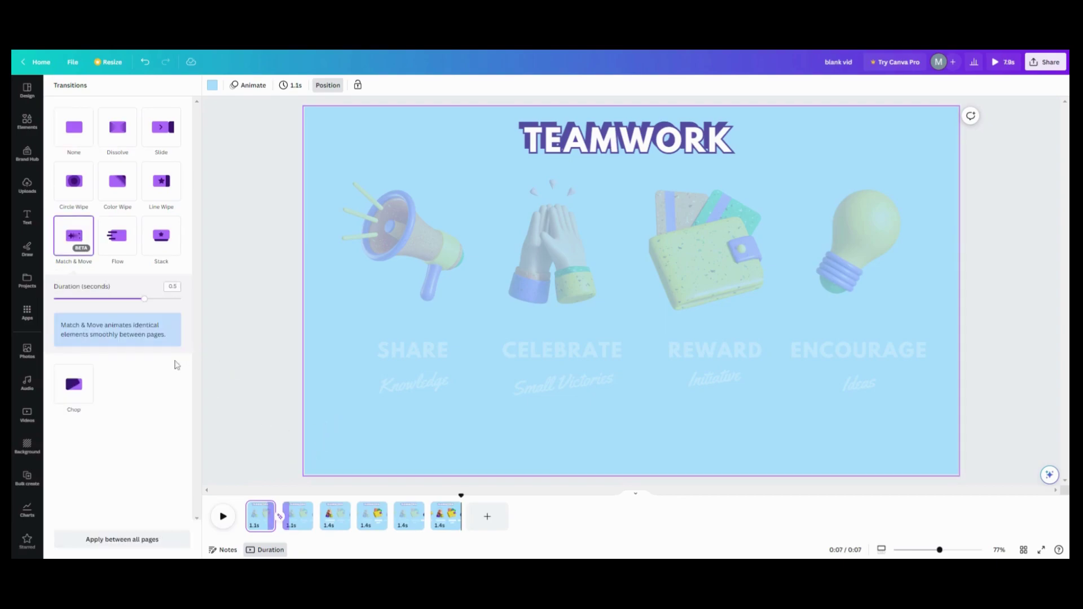
left_click(142, 541)
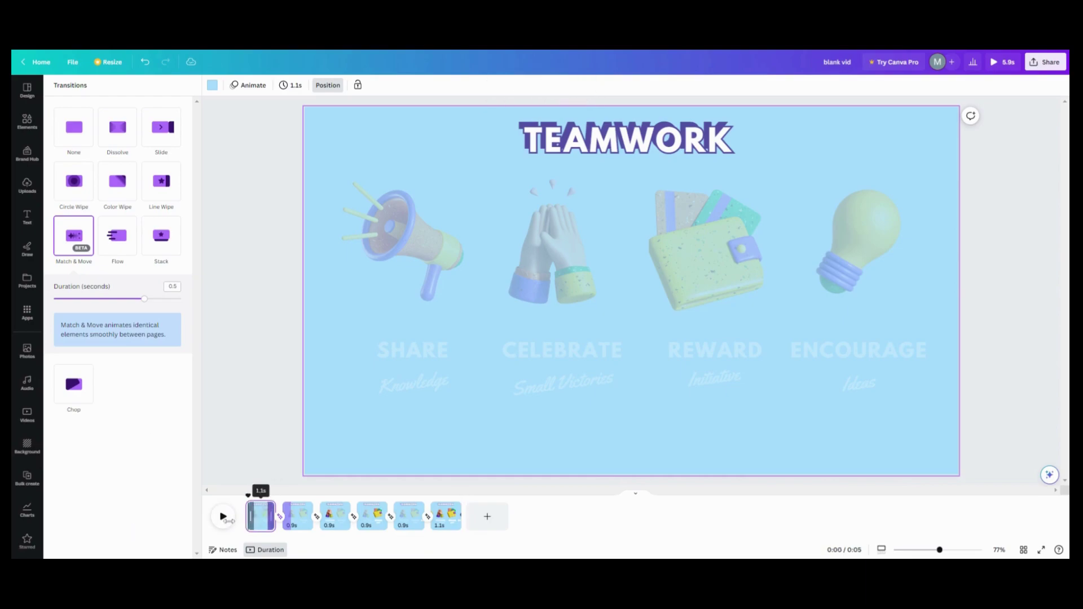
left_click(224, 516)
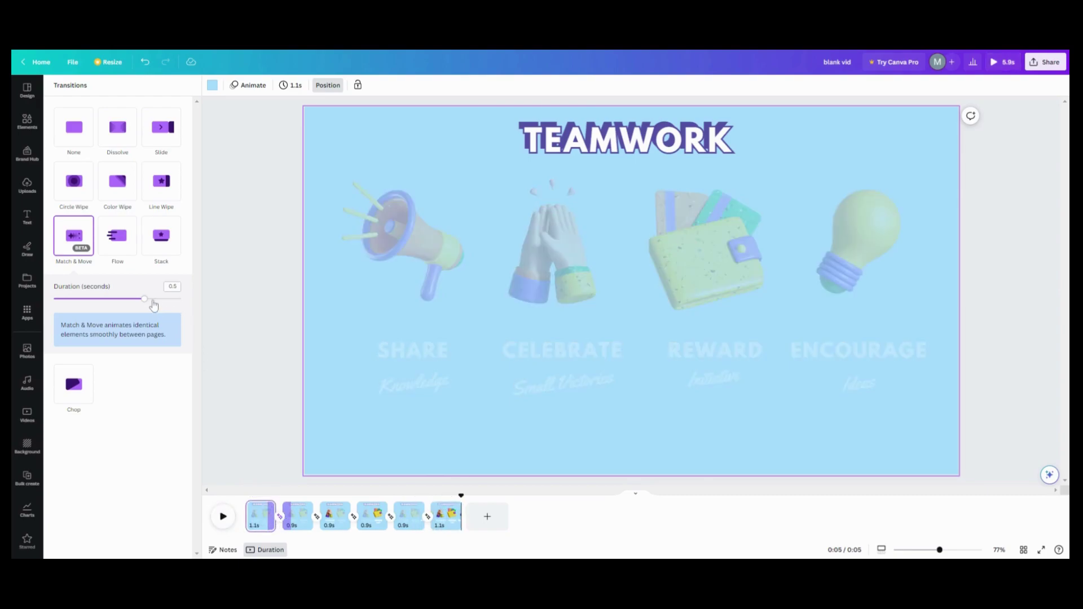
left_click_drag(145, 305, 147, 303)
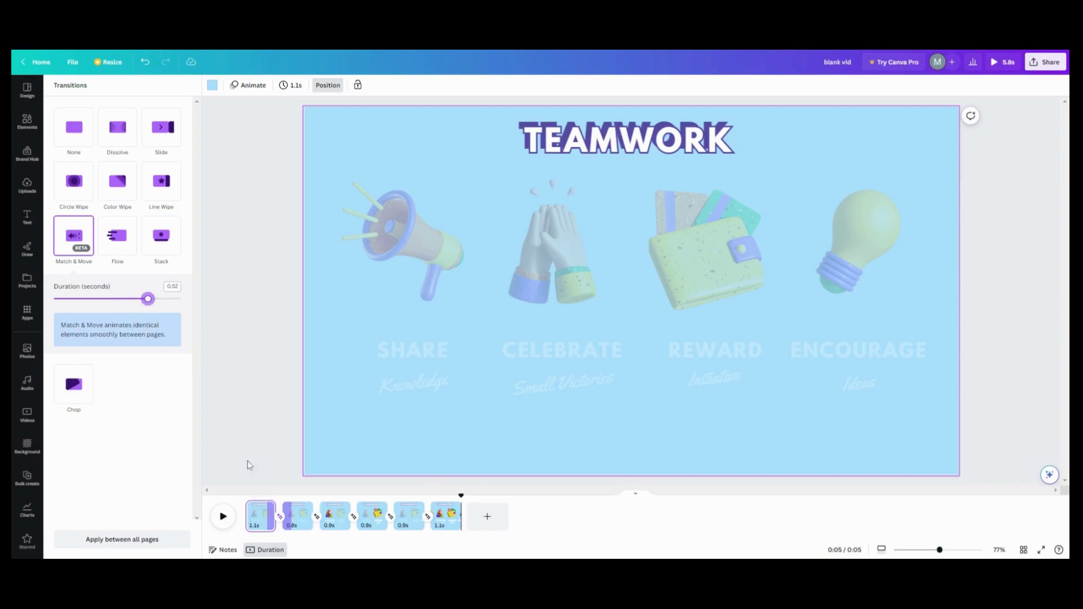
left_click(259, 527)
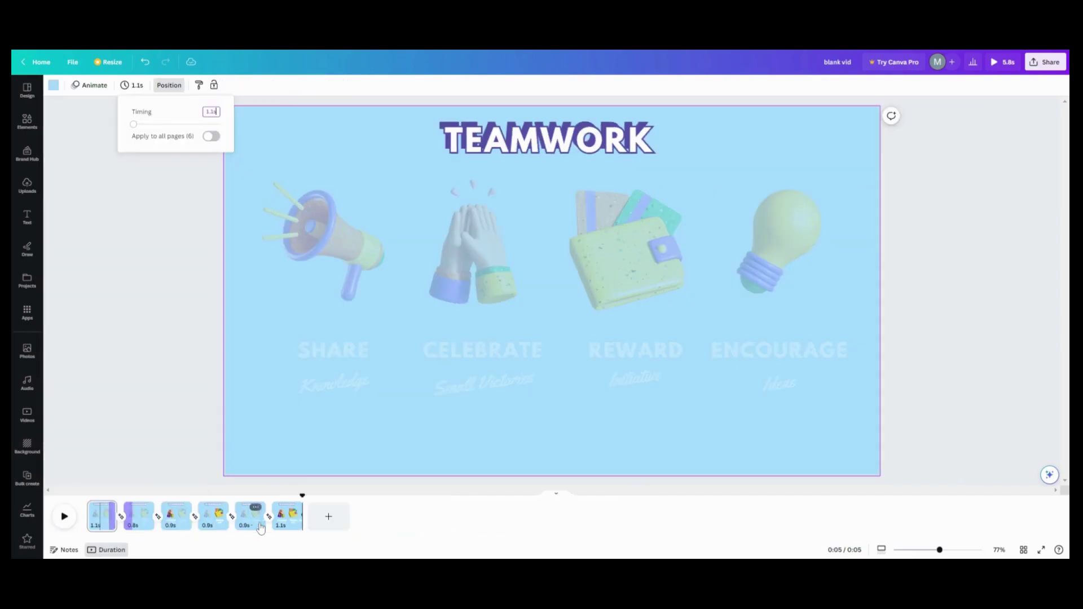
Set page 1's duration to 2 seconds and apply it to all pages.
left_click(247, 523)
left_click(110, 524)
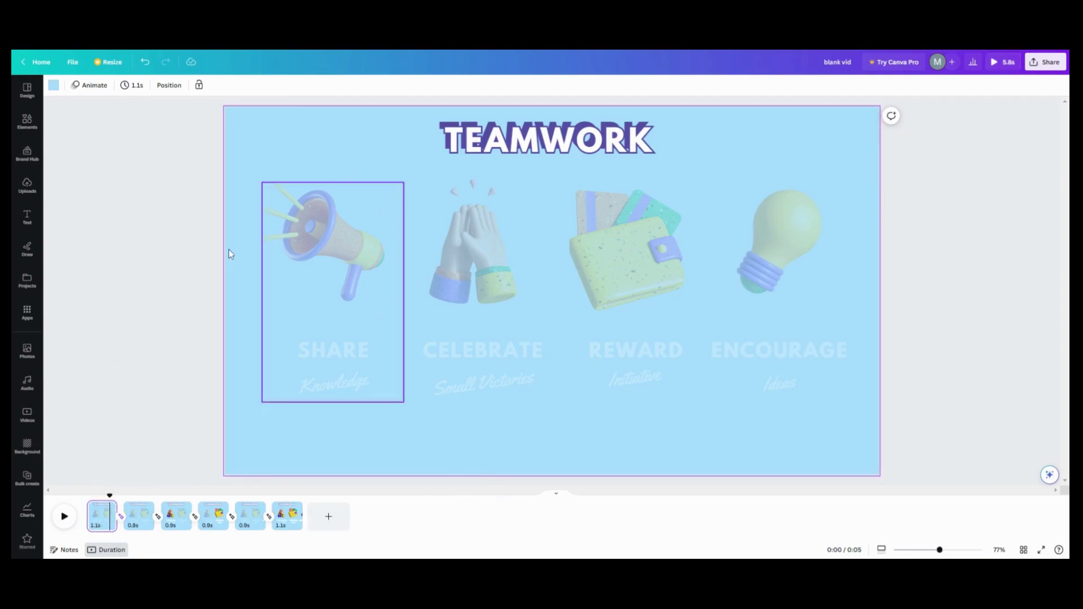
left_click(136, 88)
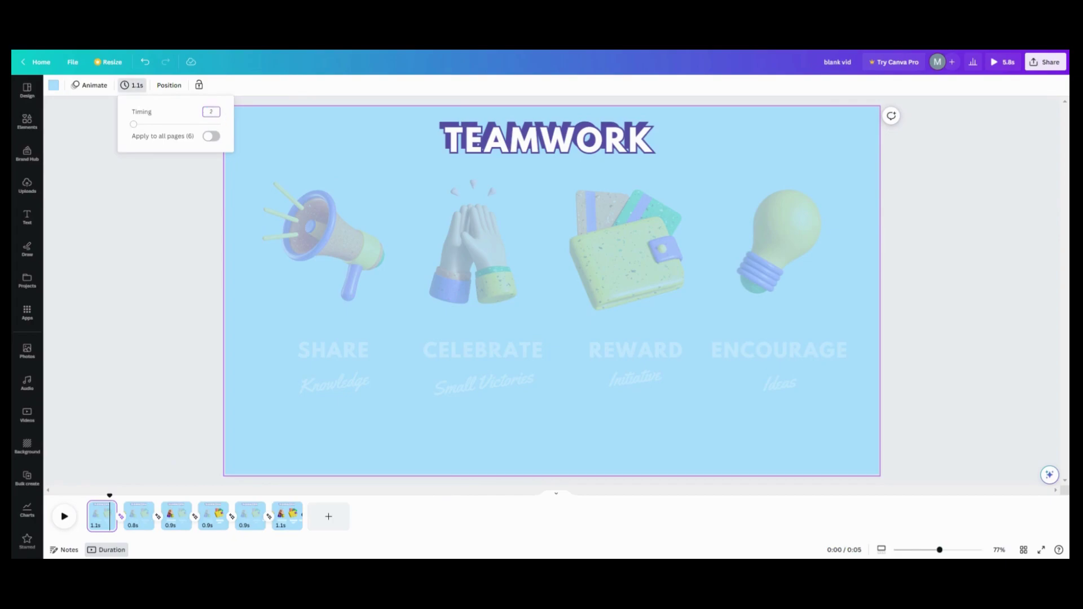
key("Return")
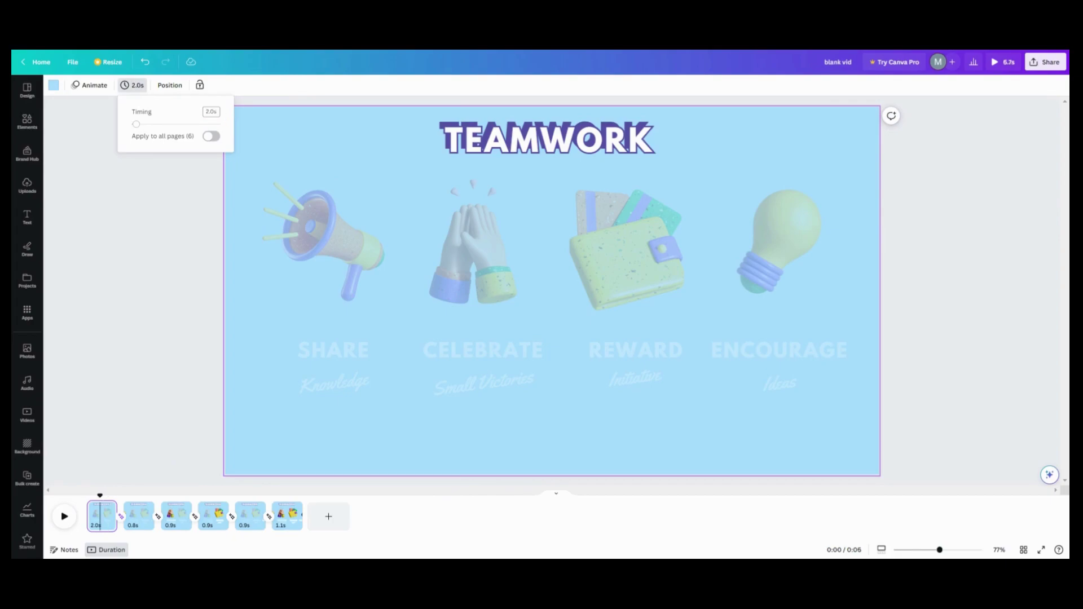
left_click(210, 137)
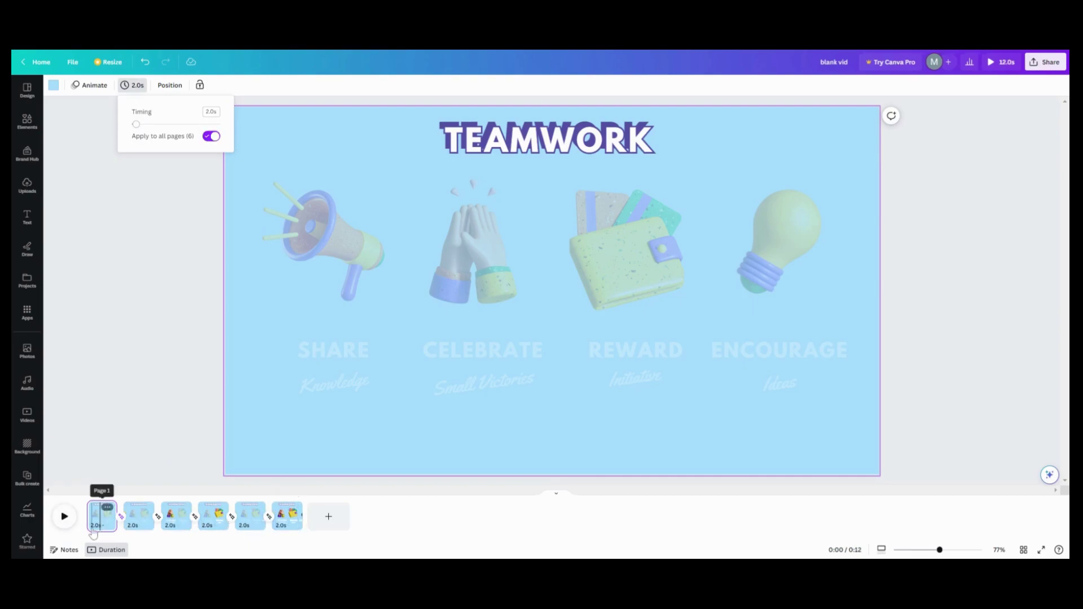
left_click(120, 517)
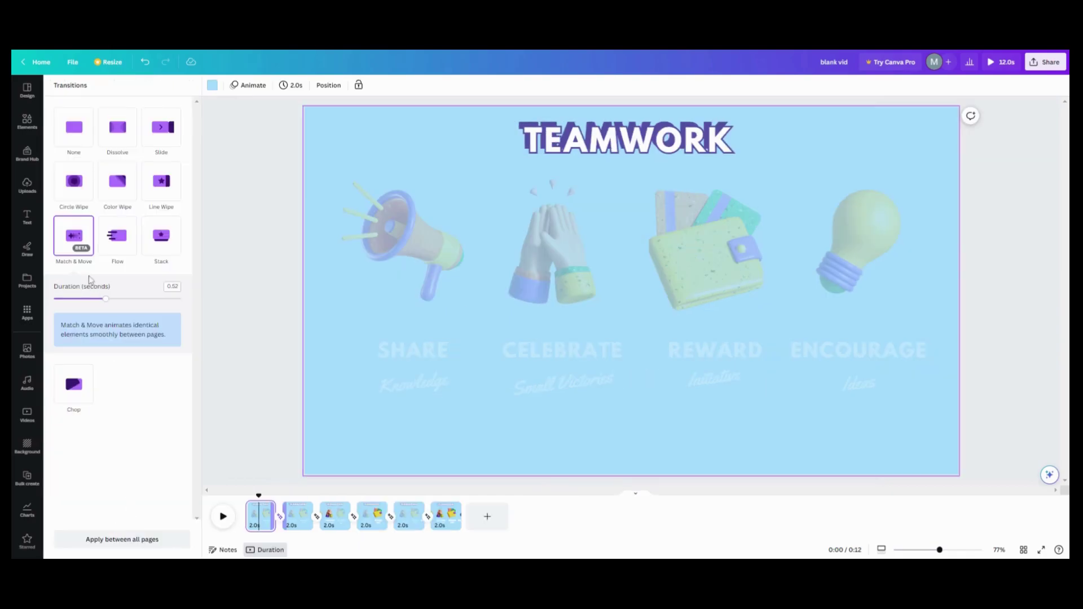
Lengthen Match & Move to 1 second on all pages, then reset every page to 2.0 s.
left_click_drag(108, 300, 166, 300)
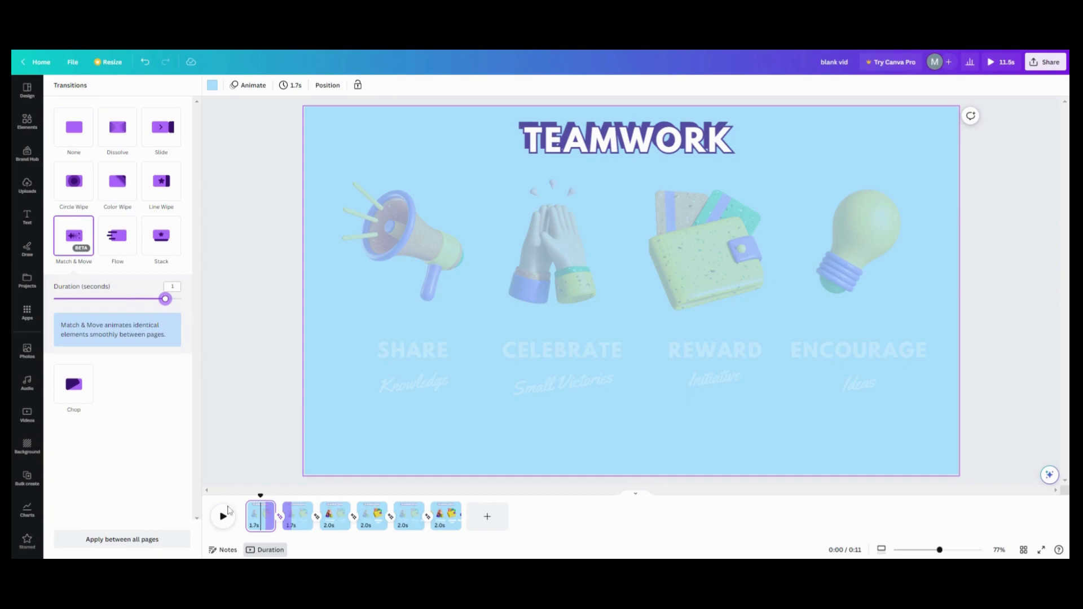
left_click(148, 546)
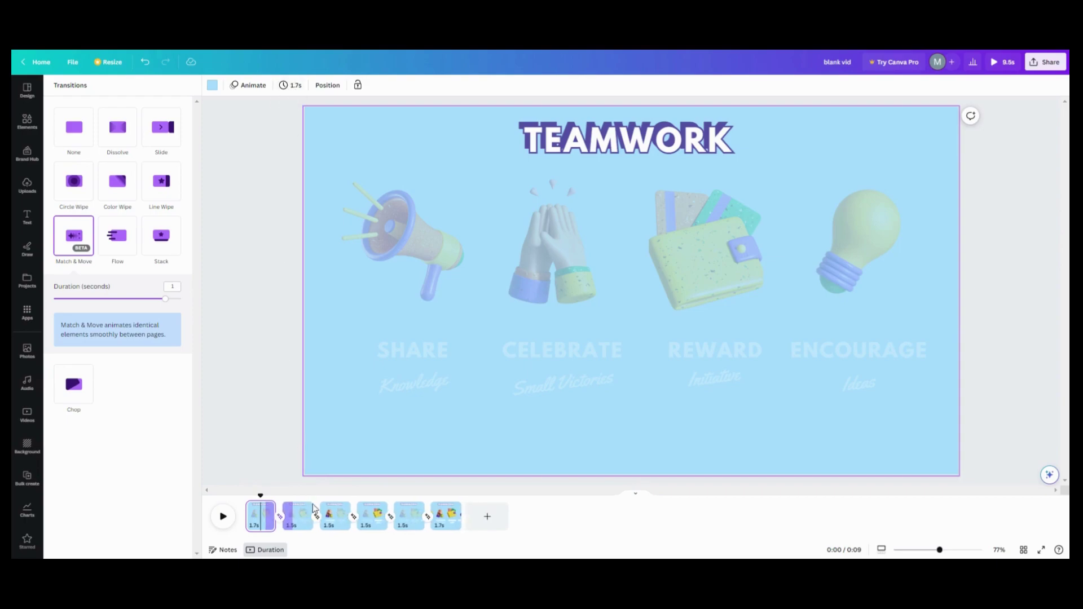
left_click(291, 86)
key("Return")
left_click(371, 137)
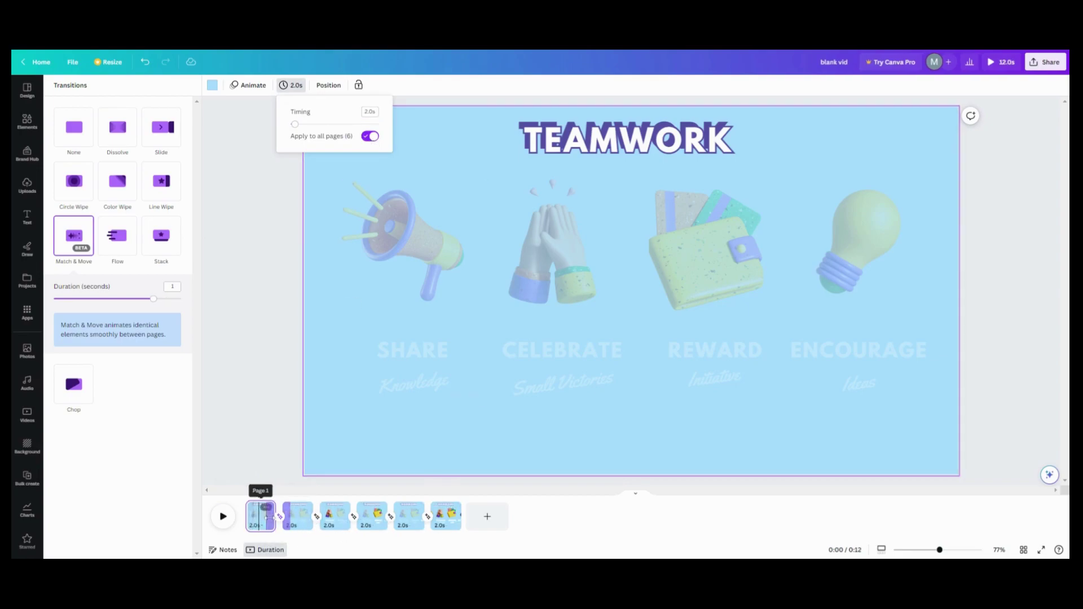
left_click(228, 522)
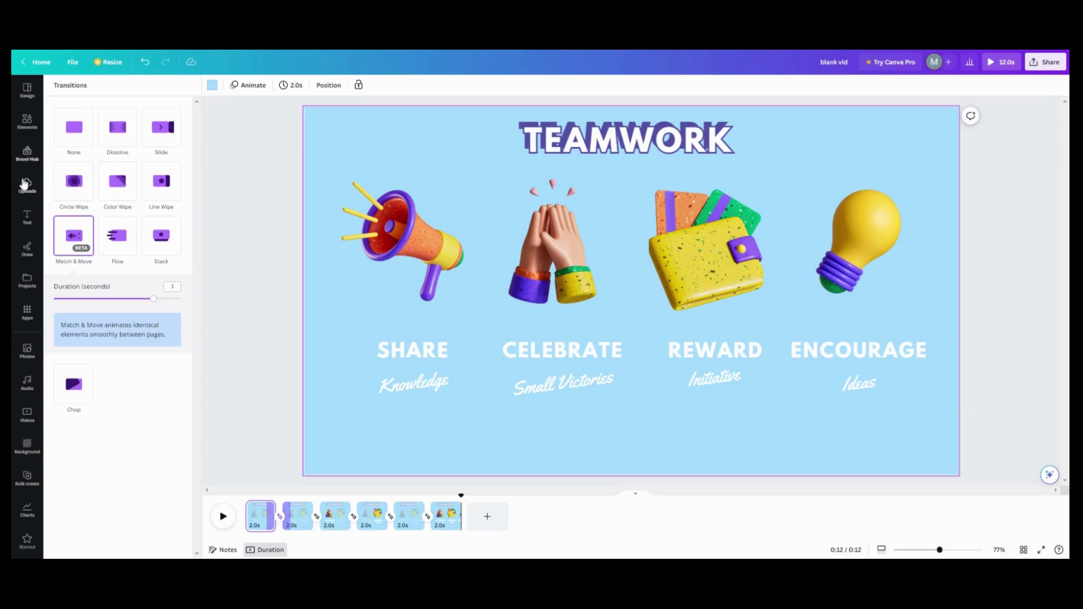
Place a thumbs-up graphic from Elements on page 1 and shrink it to about 177 by 167.
left_click(23, 131)
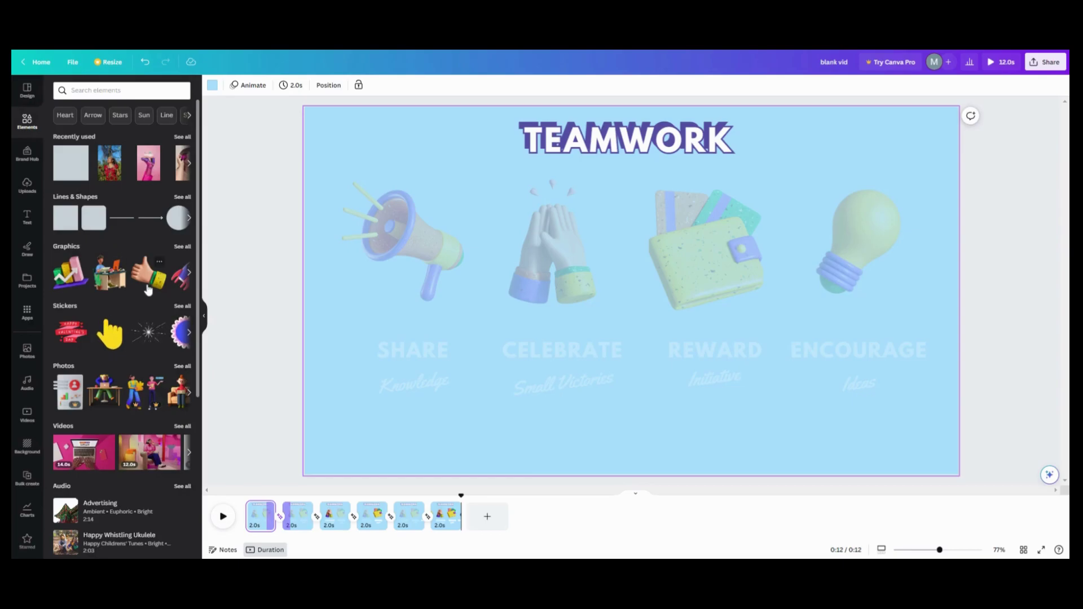
left_click_drag(487, 309, 528, 320)
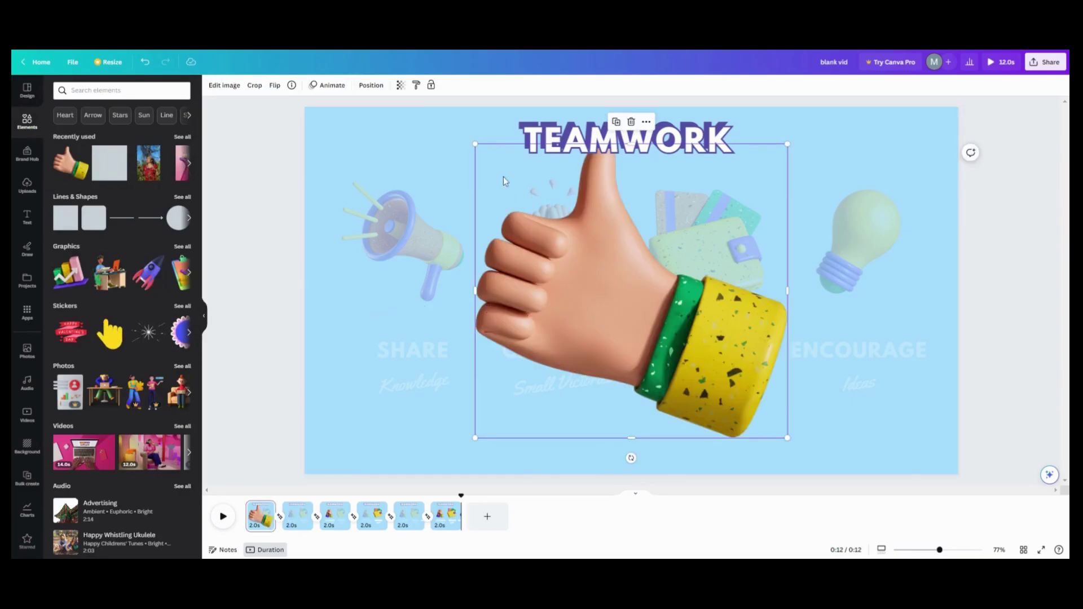
left_click_drag(476, 145, 375, 146)
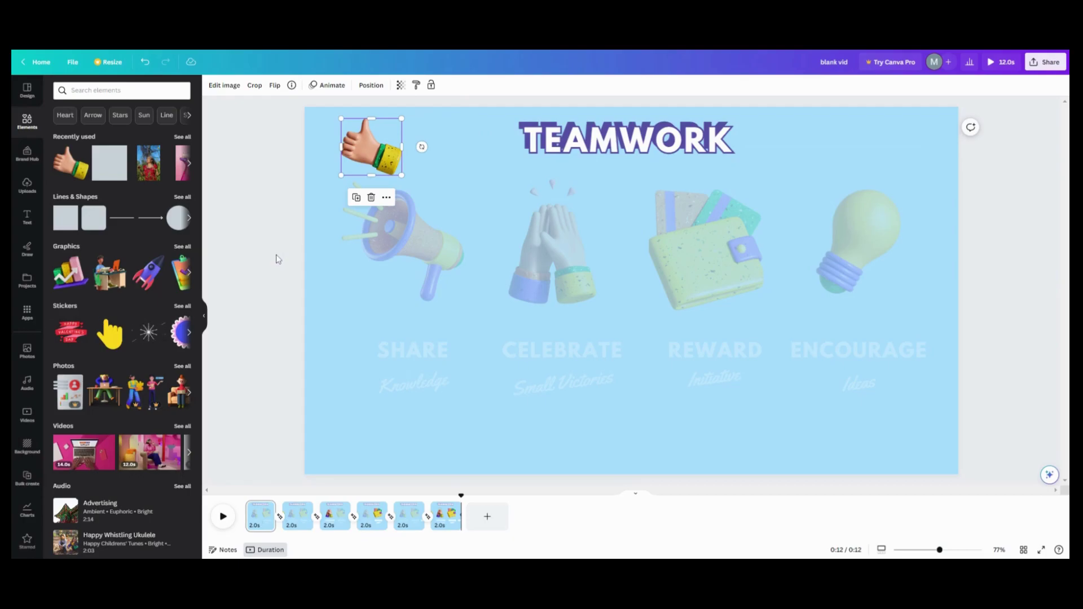